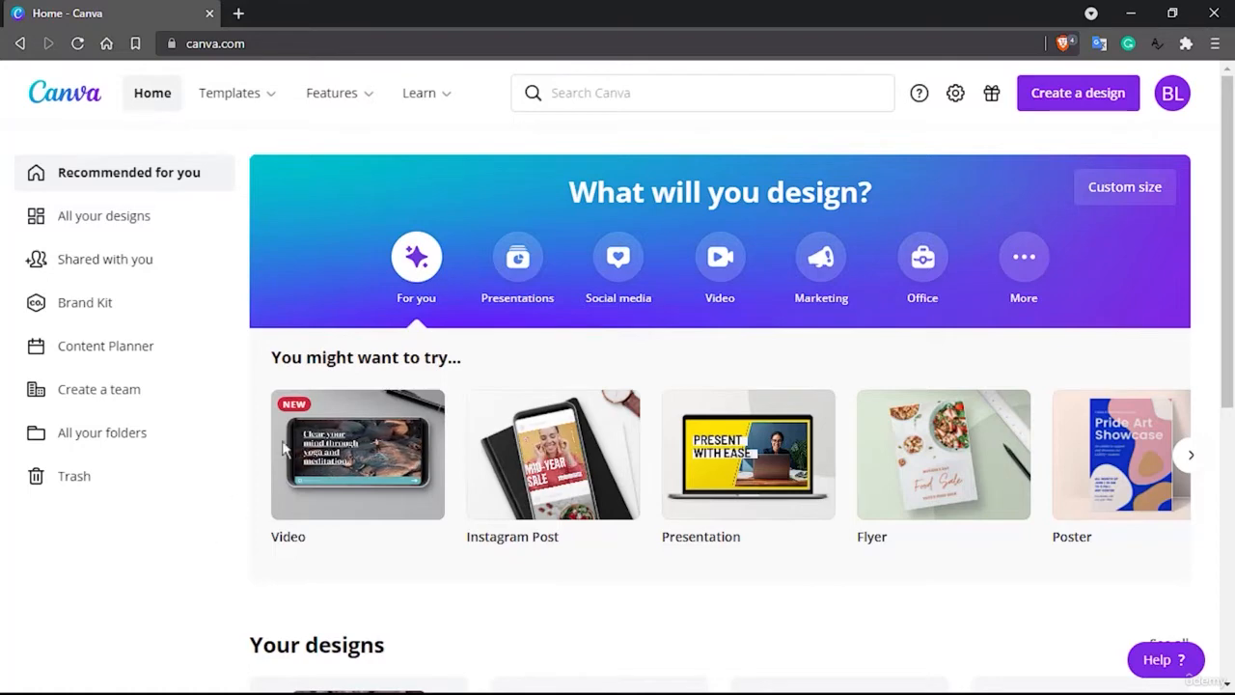
- Search the templates for "twitter", choose Twitter Post and create a blank Twitter Post design
left_click(585, 91)
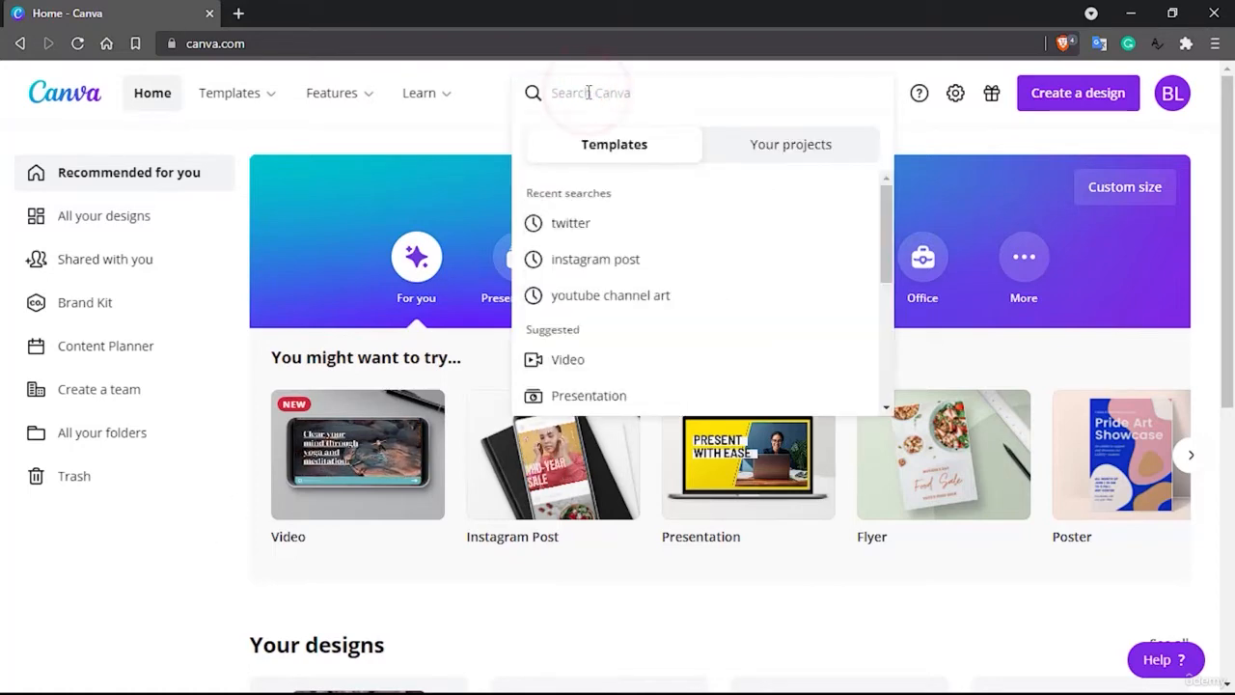
type("twitter")
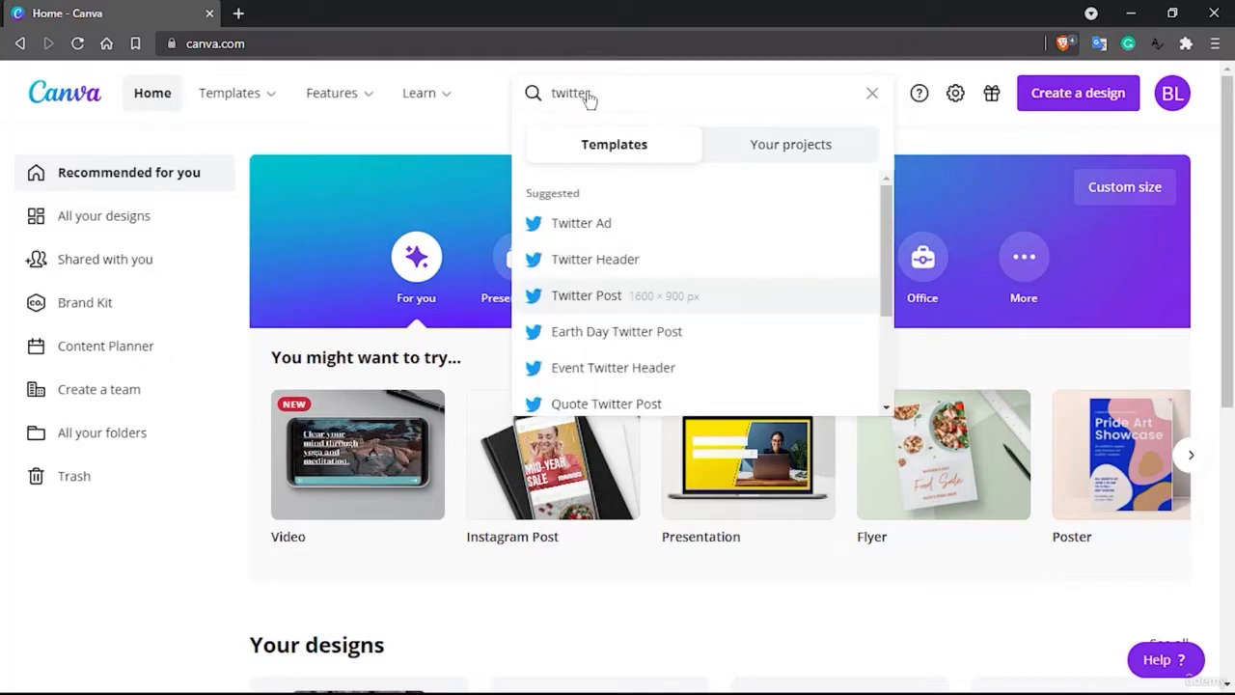
left_click(569, 296)
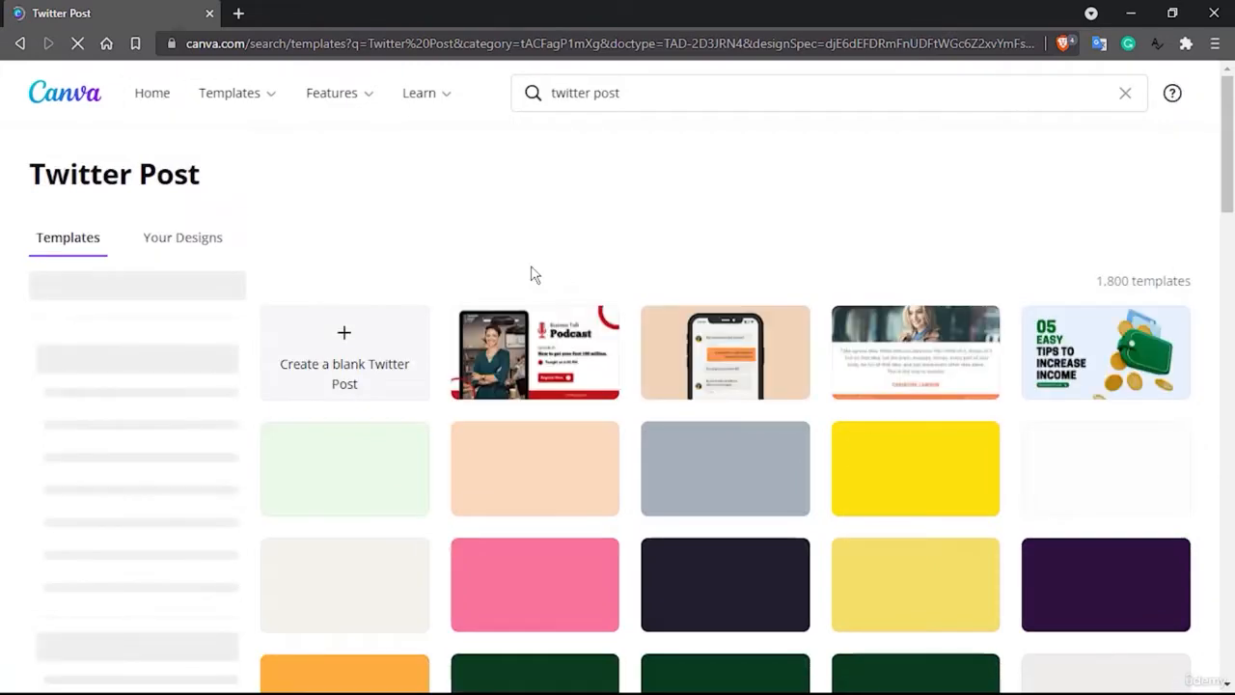
left_click(391, 339)
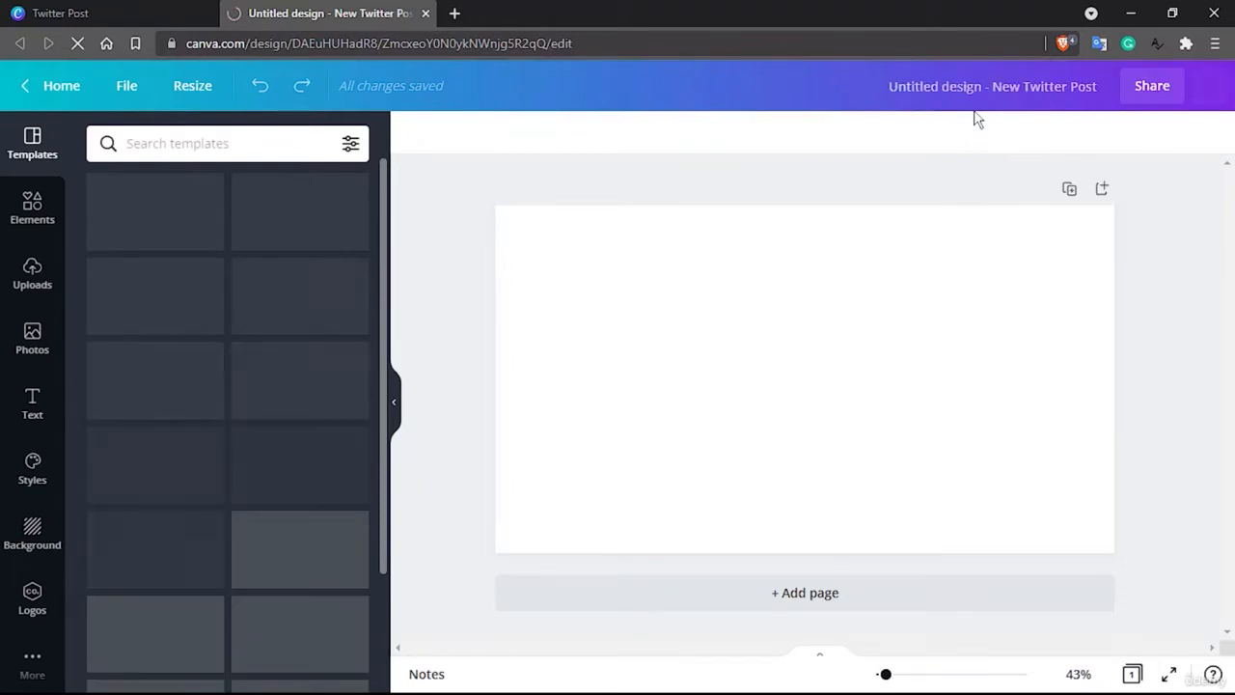
- Name the design "Twitter post - tutor"
left_click(784, 85)
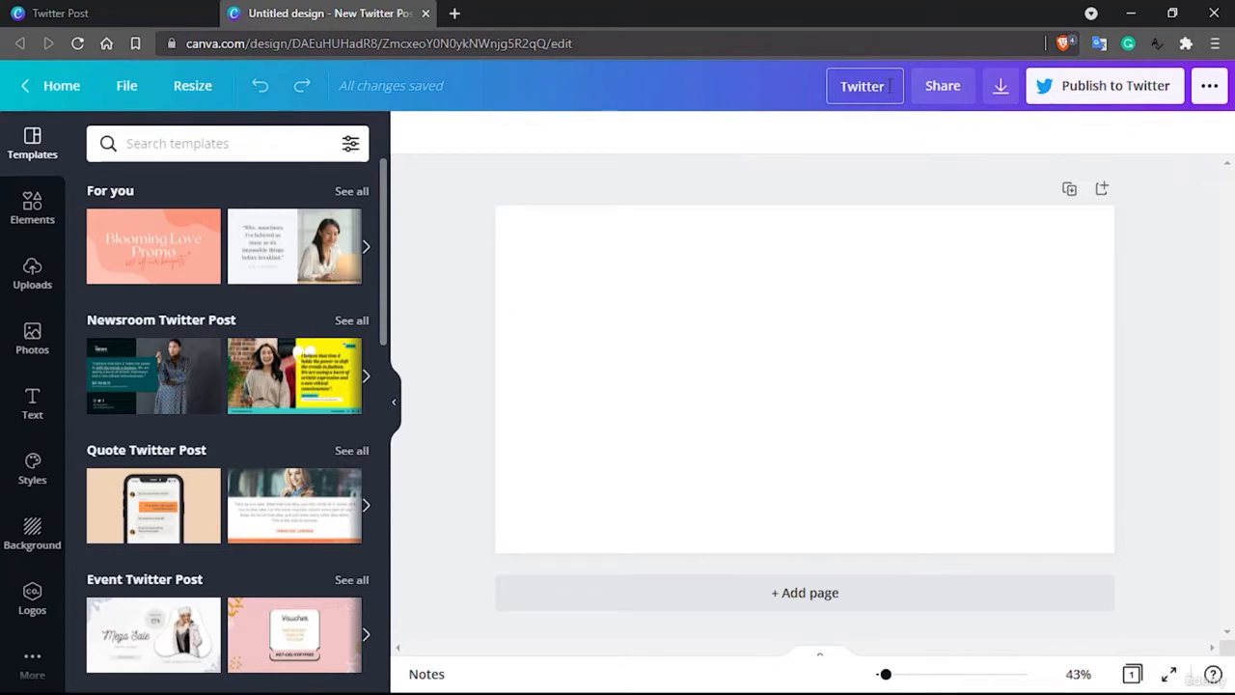
type("post - t")
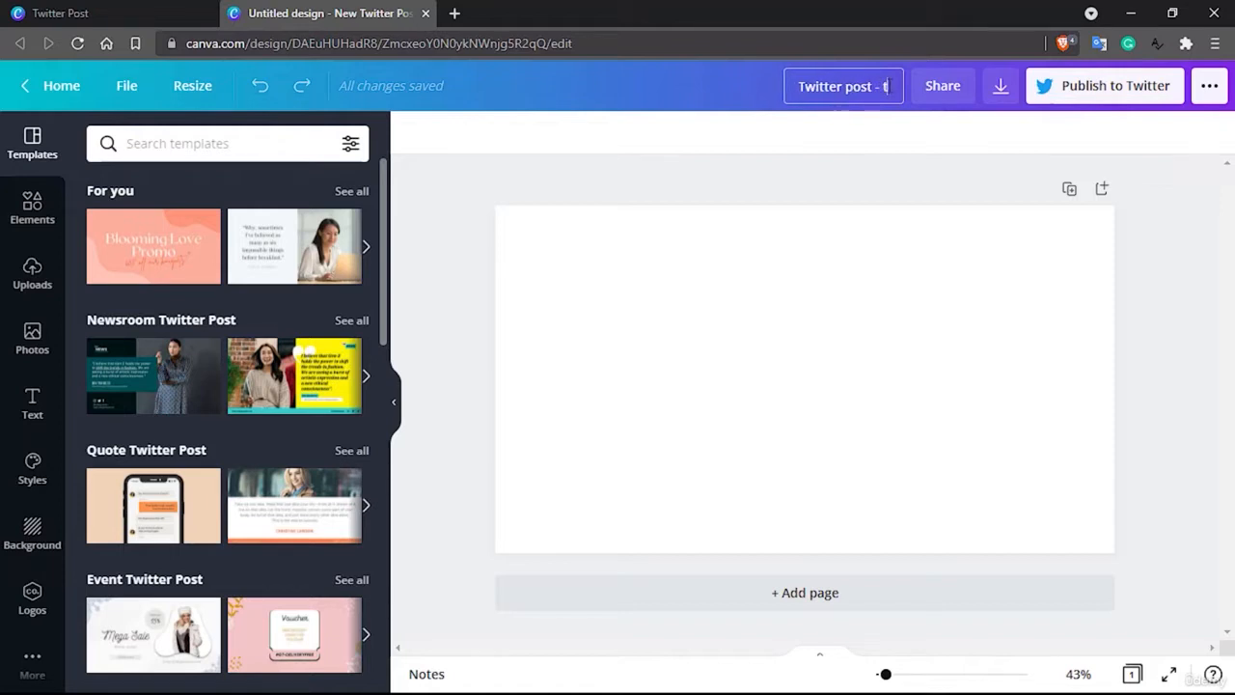
type("utor")
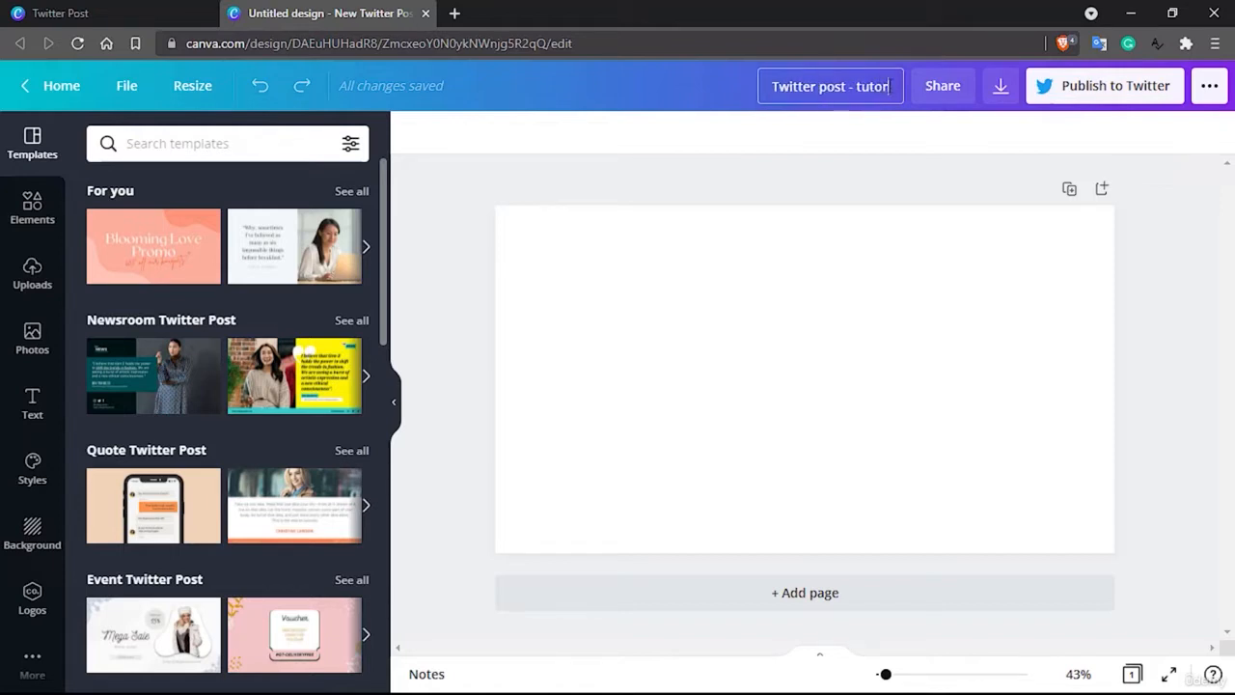
left_click(562, 264)
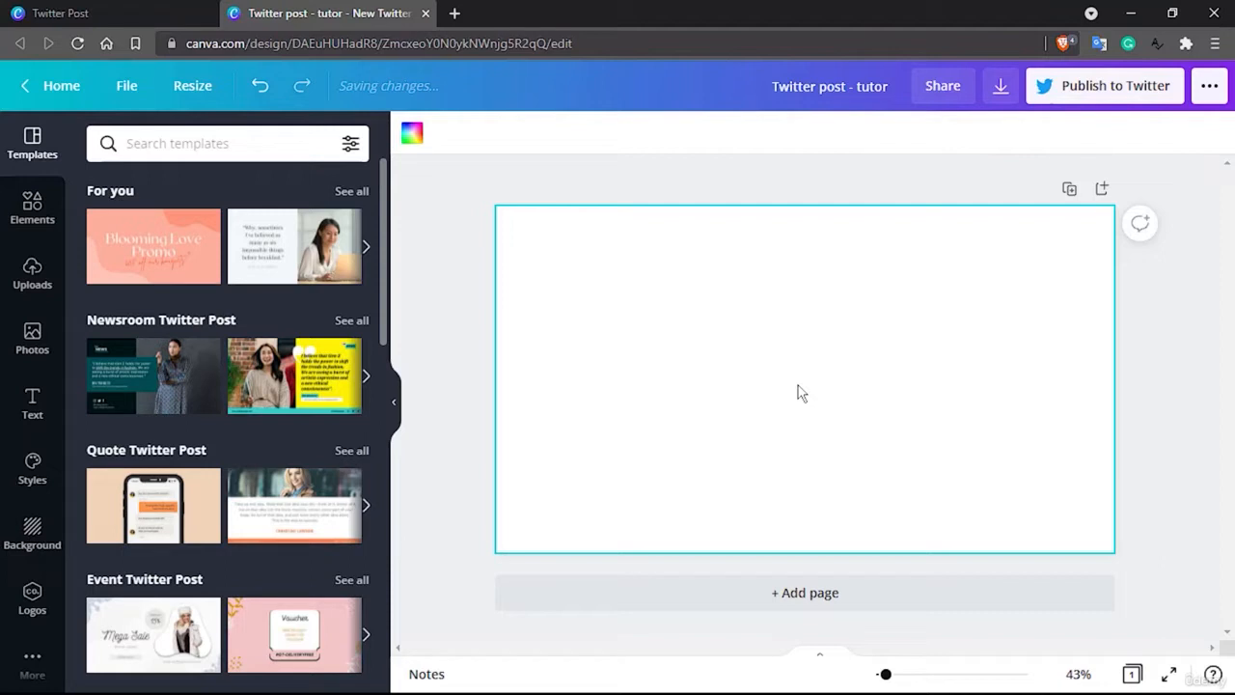
- Open the full collection of frames in the design elements
left_click(34, 406)
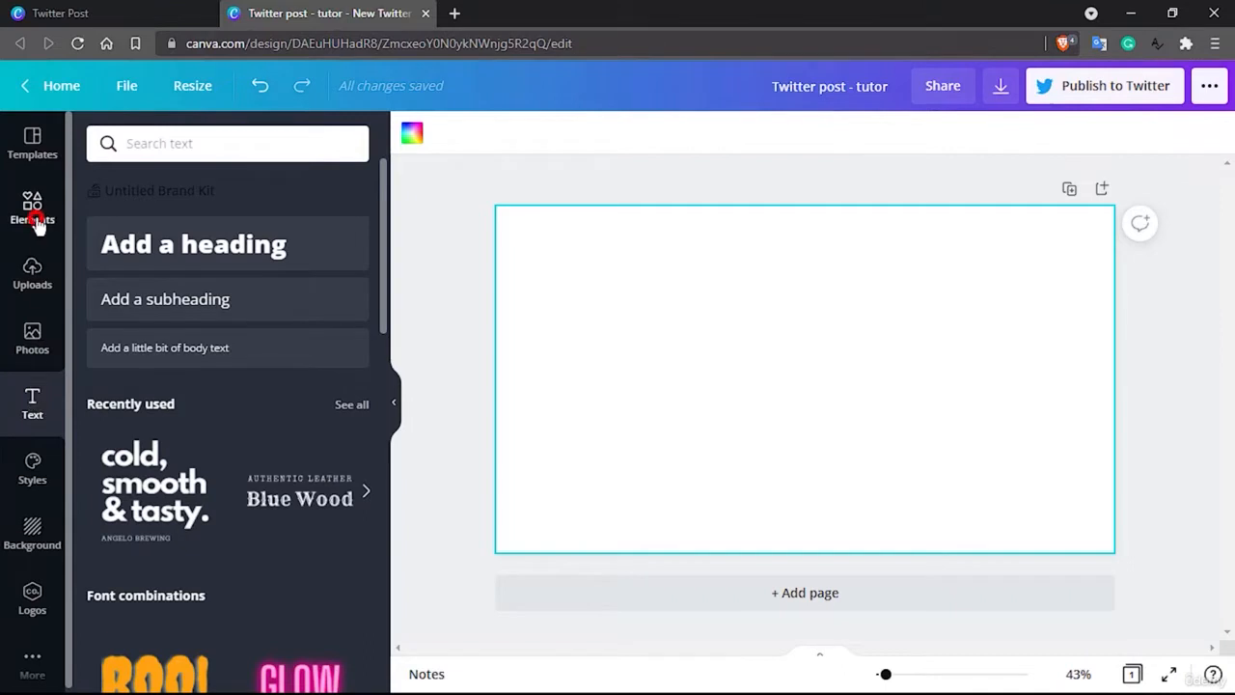
left_click(34, 211)
scroll(256, 390, "down", 1)
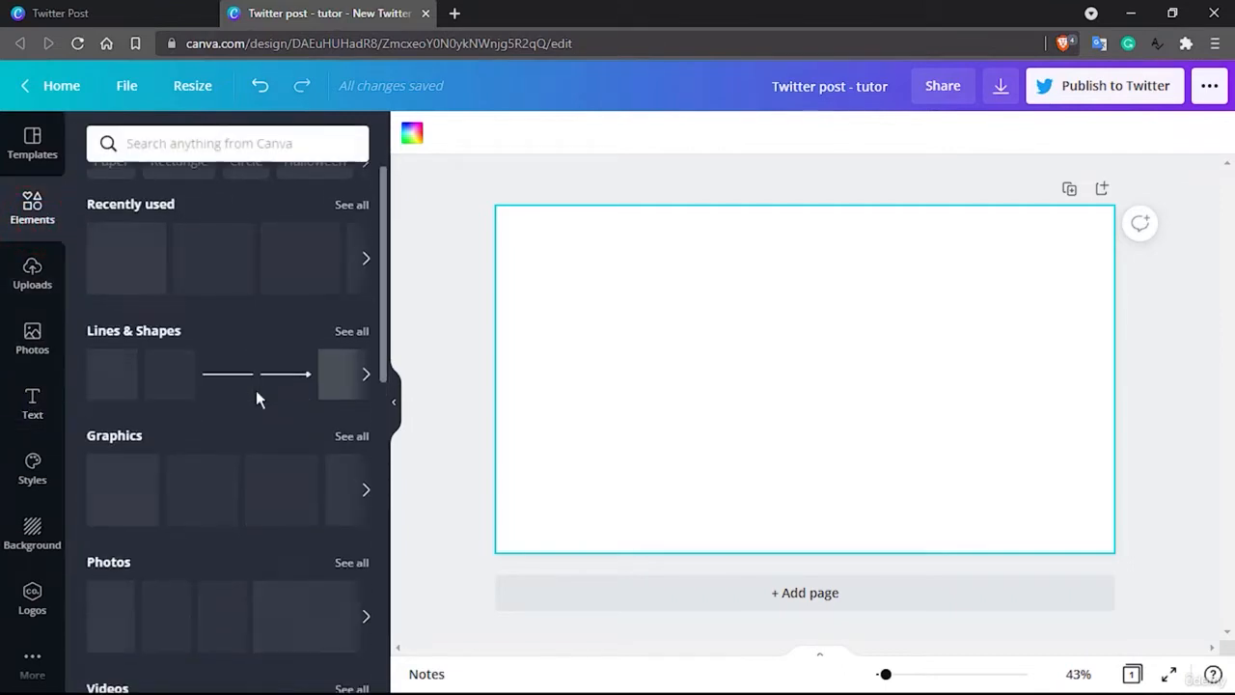
scroll(256, 390, "down", 10)
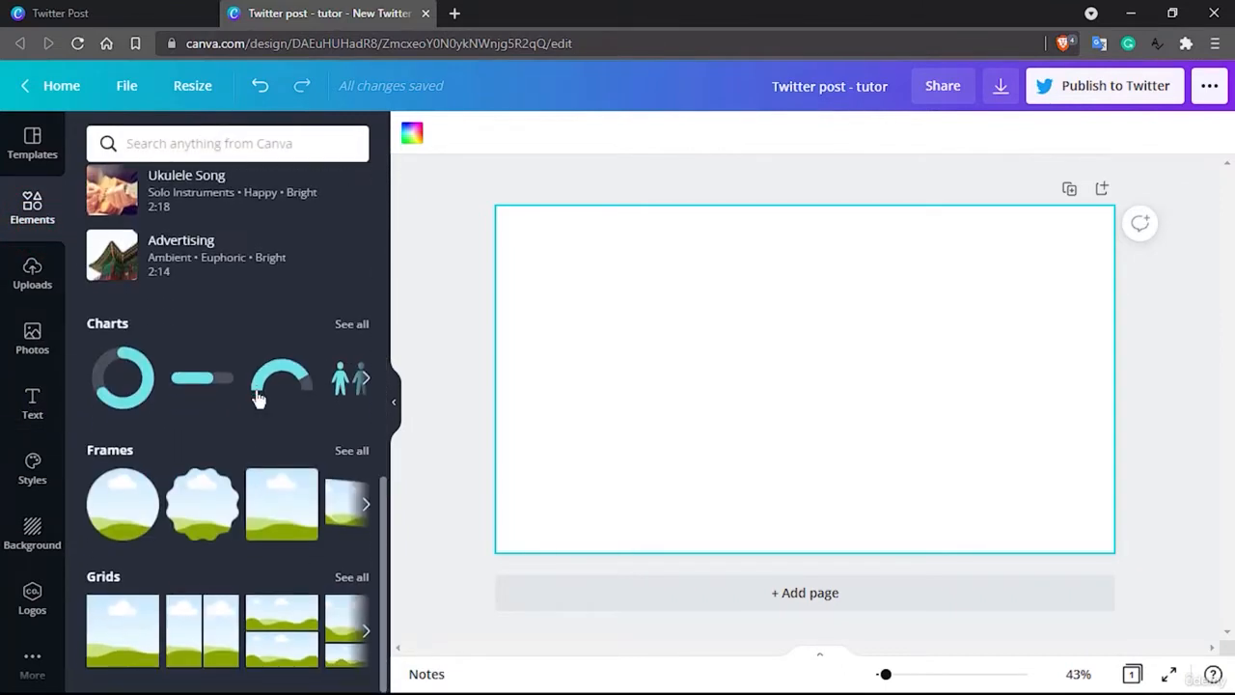
left_click(352, 451)
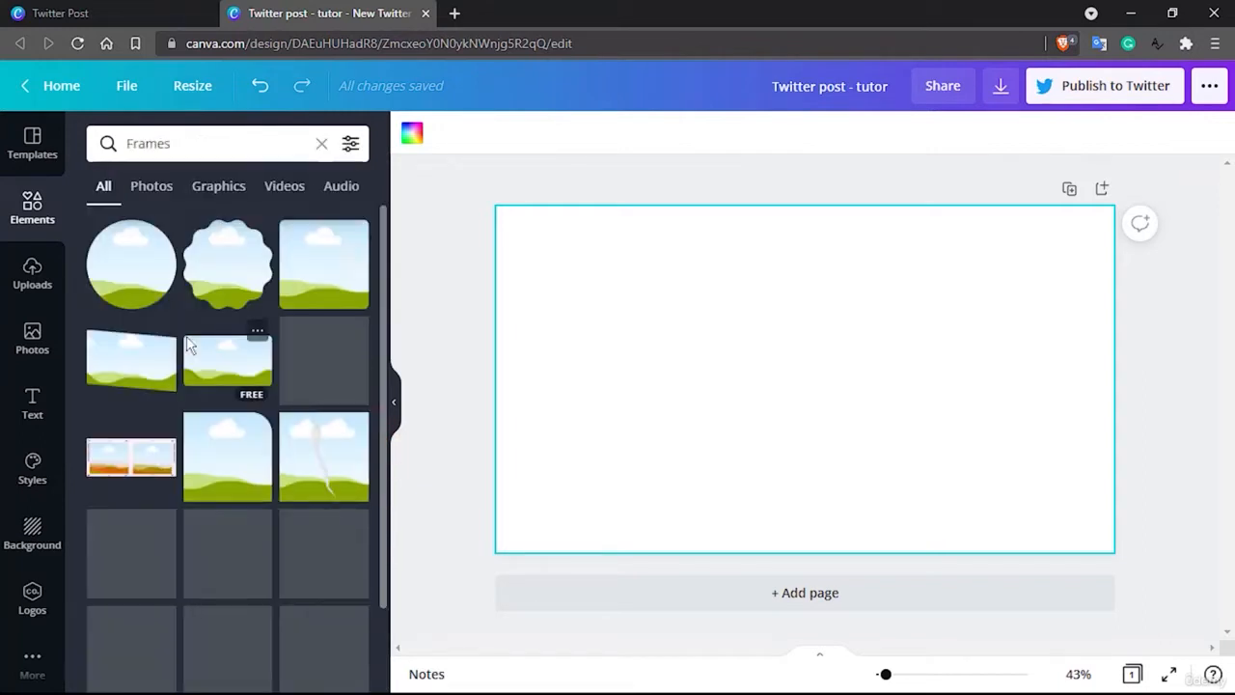
- Place the number and letter frames 1, 0, 0 and K side by side across the lower half of the page
scroll(189, 345, "down", 5)
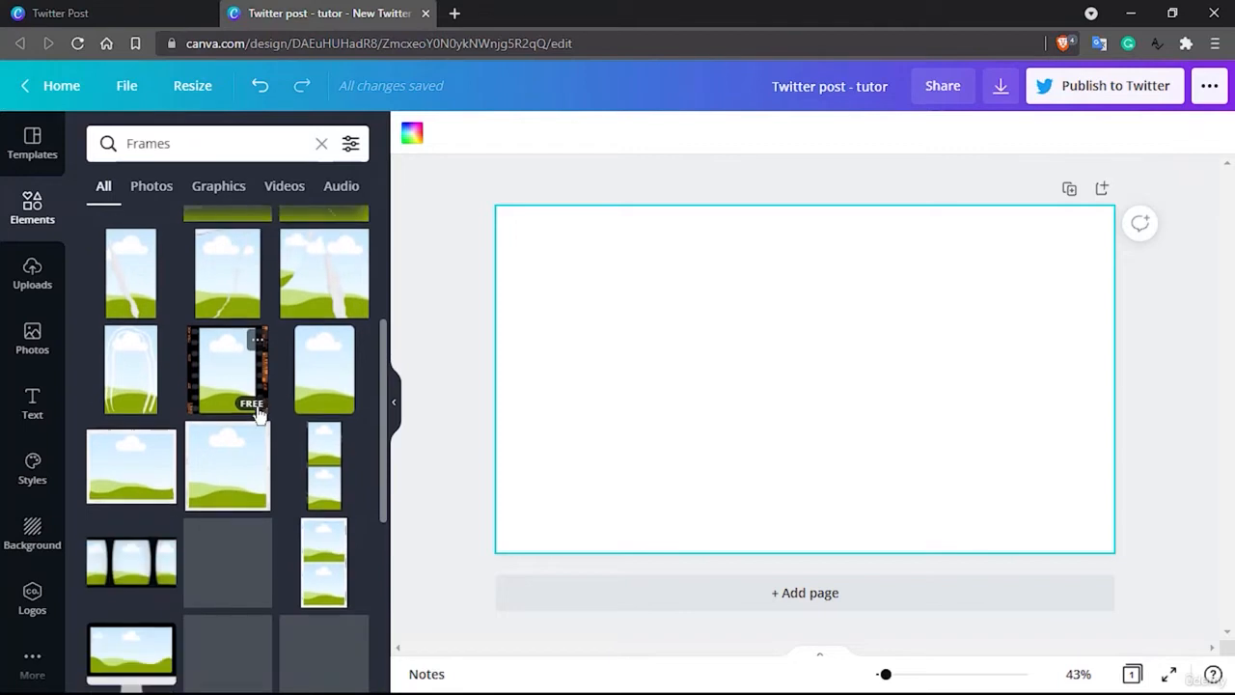
scroll(258, 415, "down", 6)
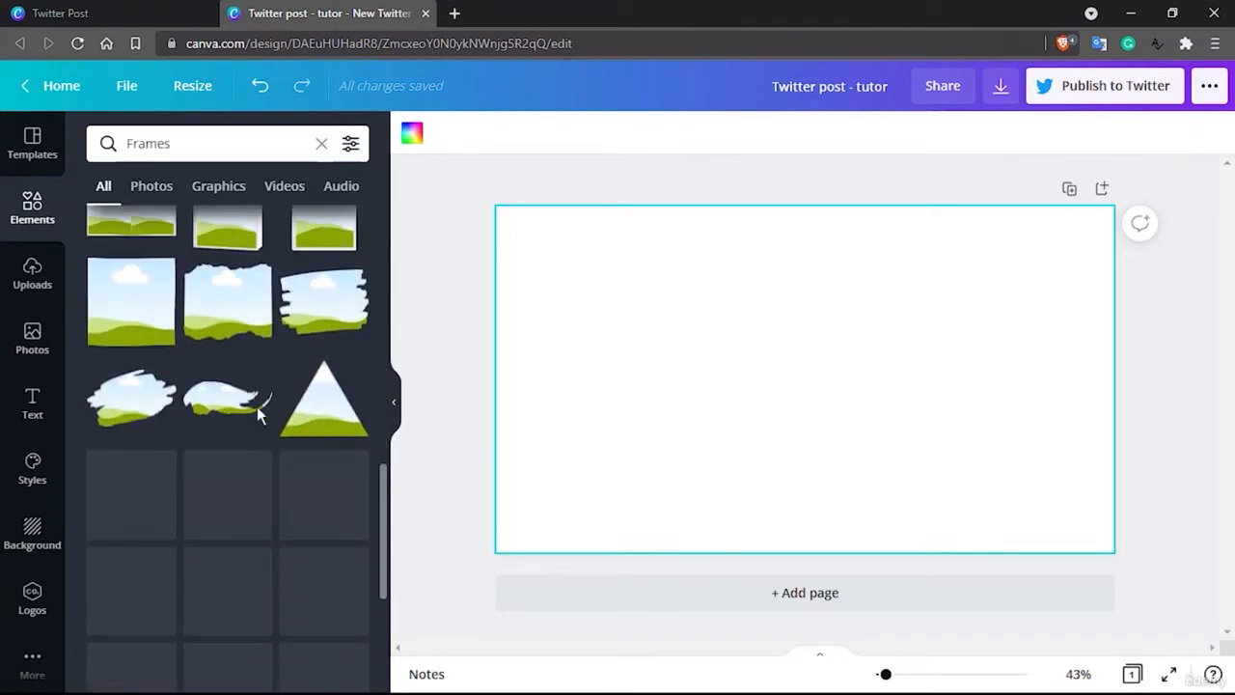
scroll(258, 415, "down", 8)
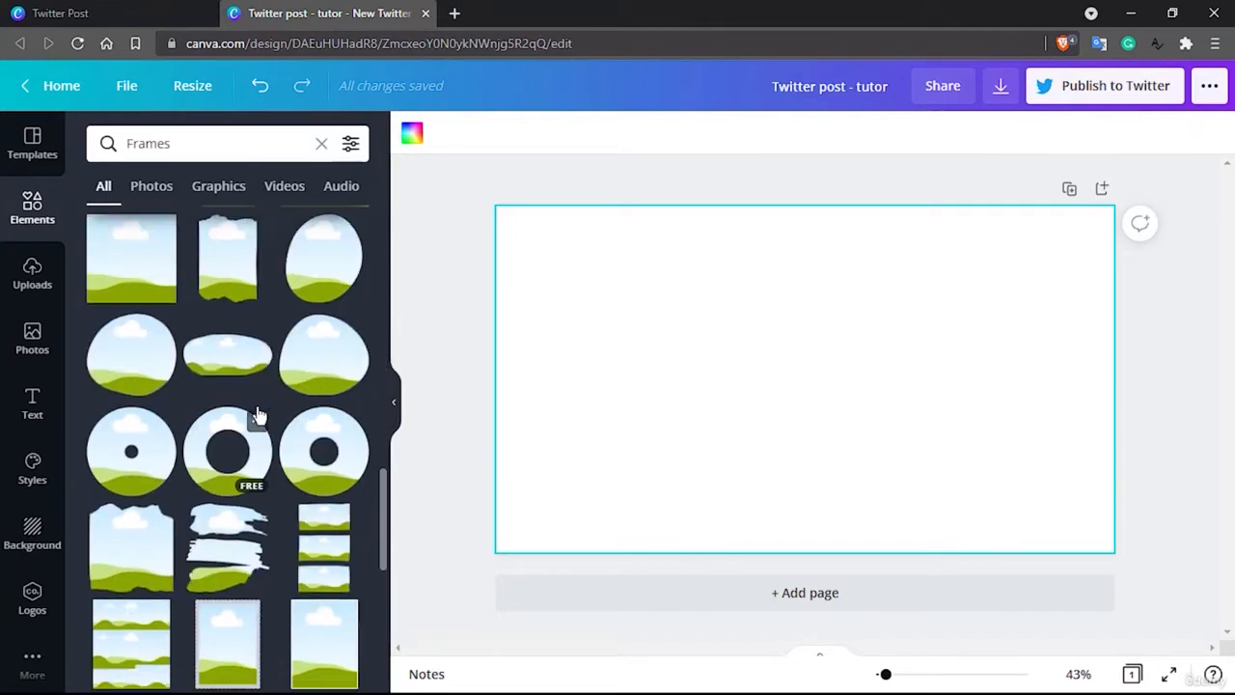
scroll(259, 415, "down", 8)
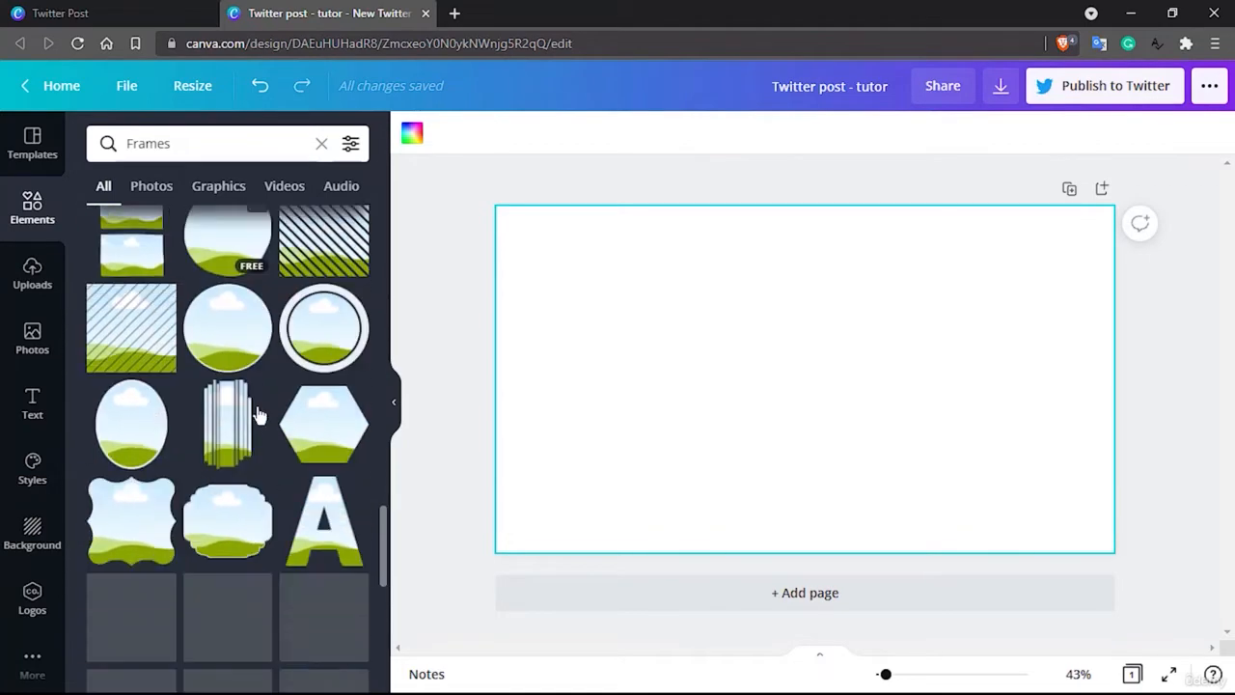
scroll(255, 415, "down", 2)
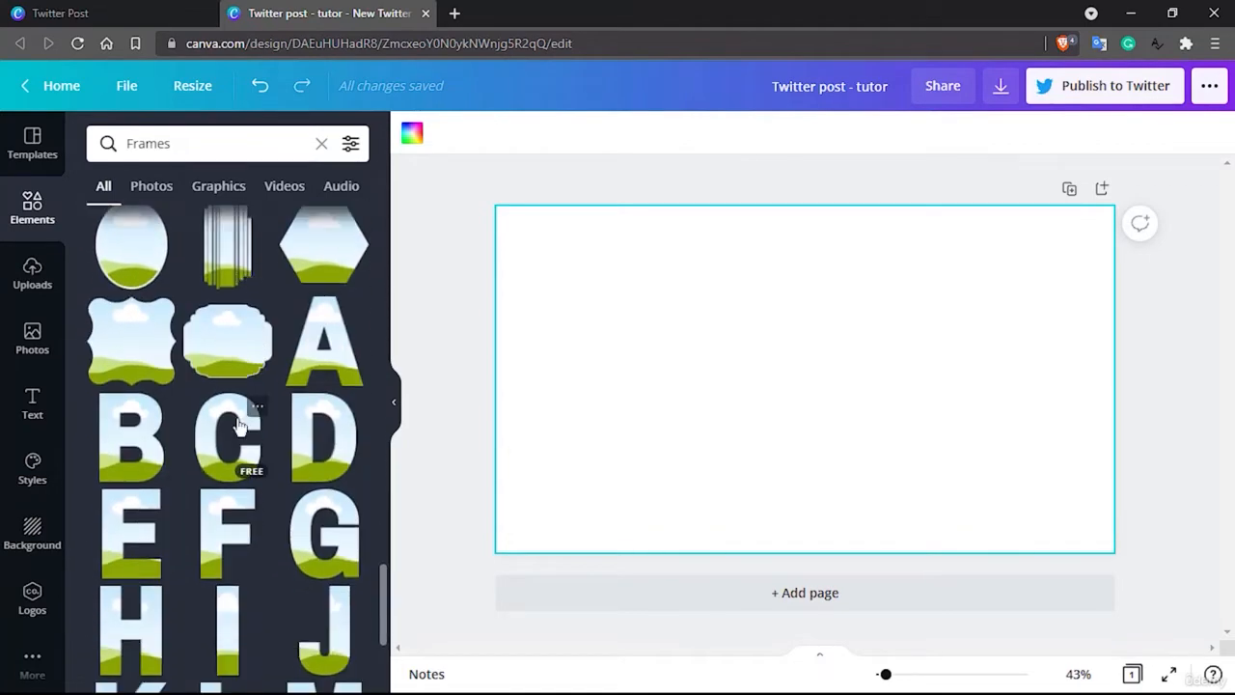
scroll(241, 422, "down", 3)
scroll(240, 425, "down", 6)
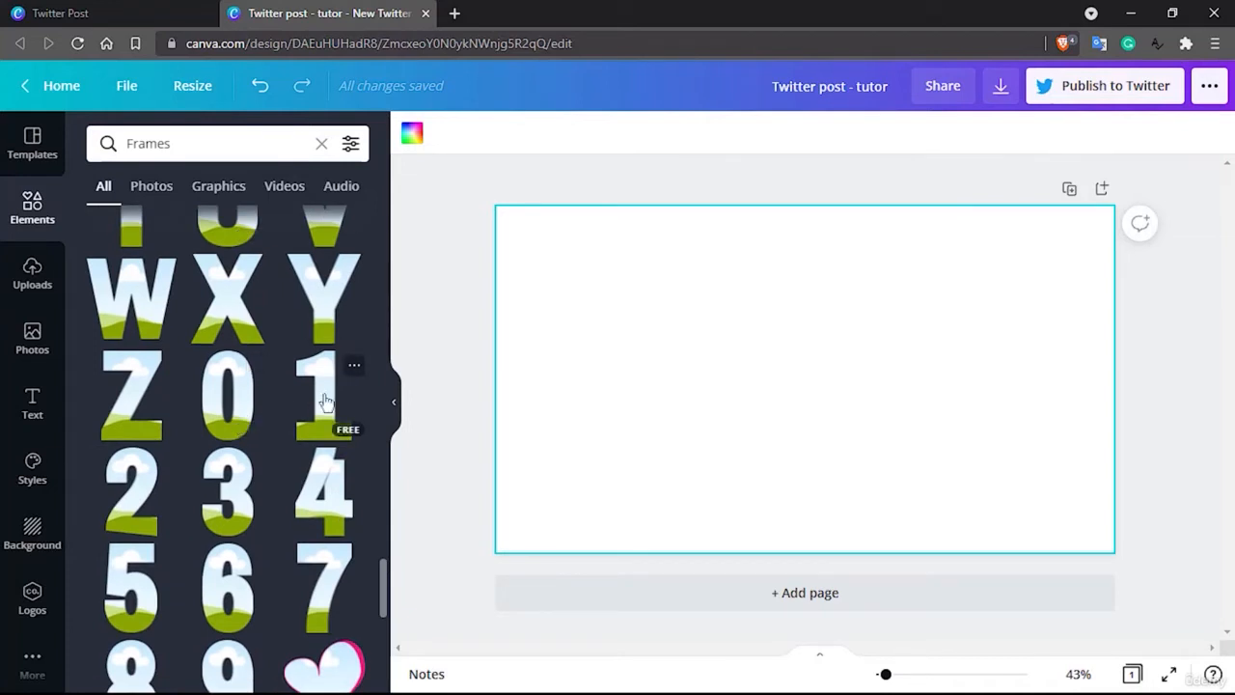
left_click_drag(337, 401, 542, 410)
left_click_drag(248, 408, 729, 430)
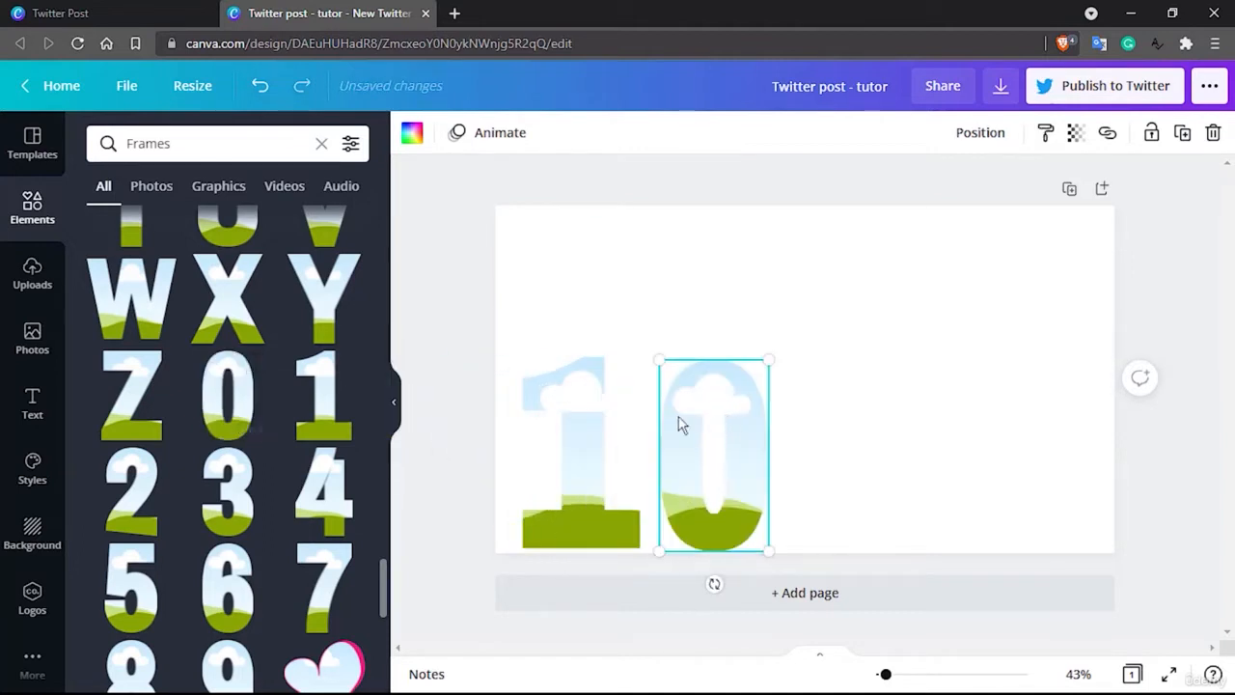
left_click_drag(255, 410, 880, 419)
scroll(324, 465, "up", 5)
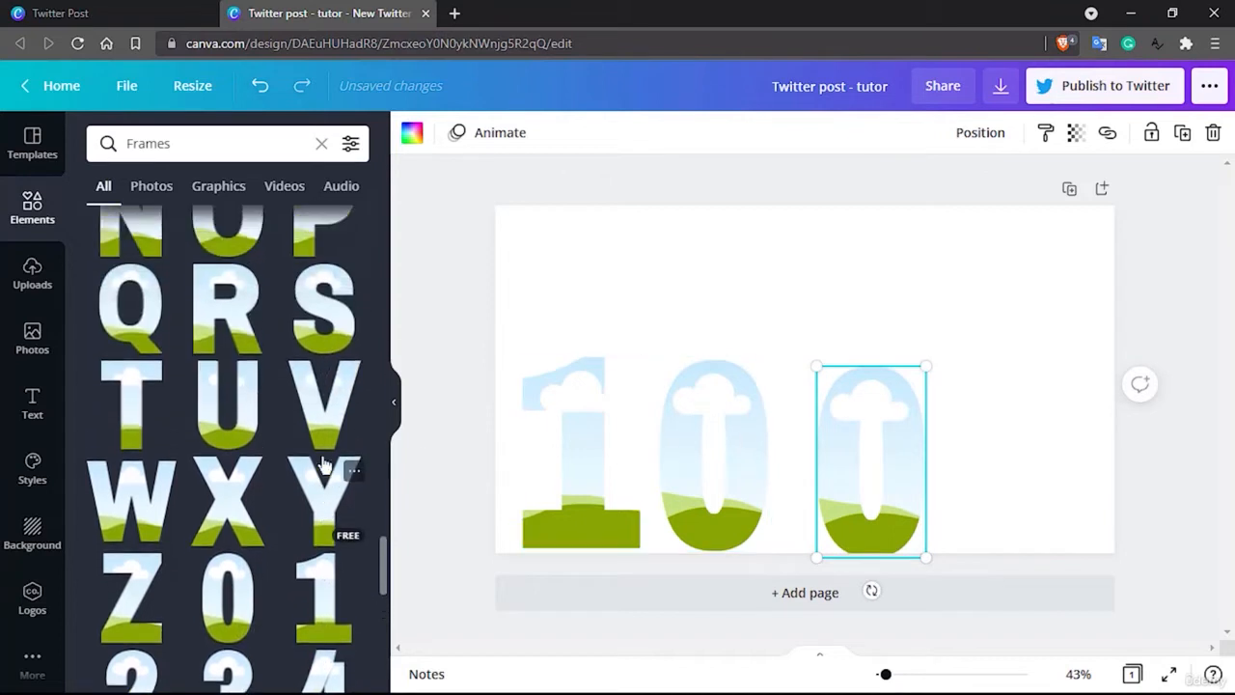
scroll(324, 465, "up", 1)
left_click_drag(138, 358, 1010, 413)
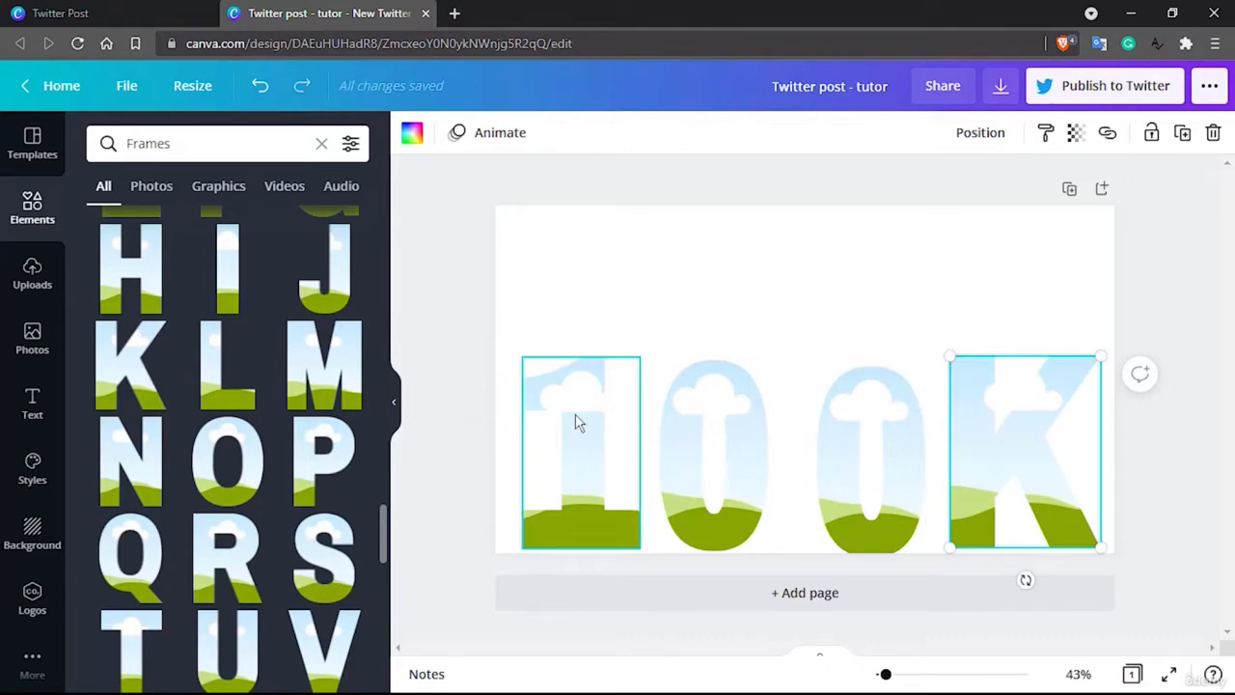
- Align the 1, 0, 0 and K frames along the page's bottom edge with roughly even gaps, starting at the left edge
left_click_drag(575, 422, 551, 421)
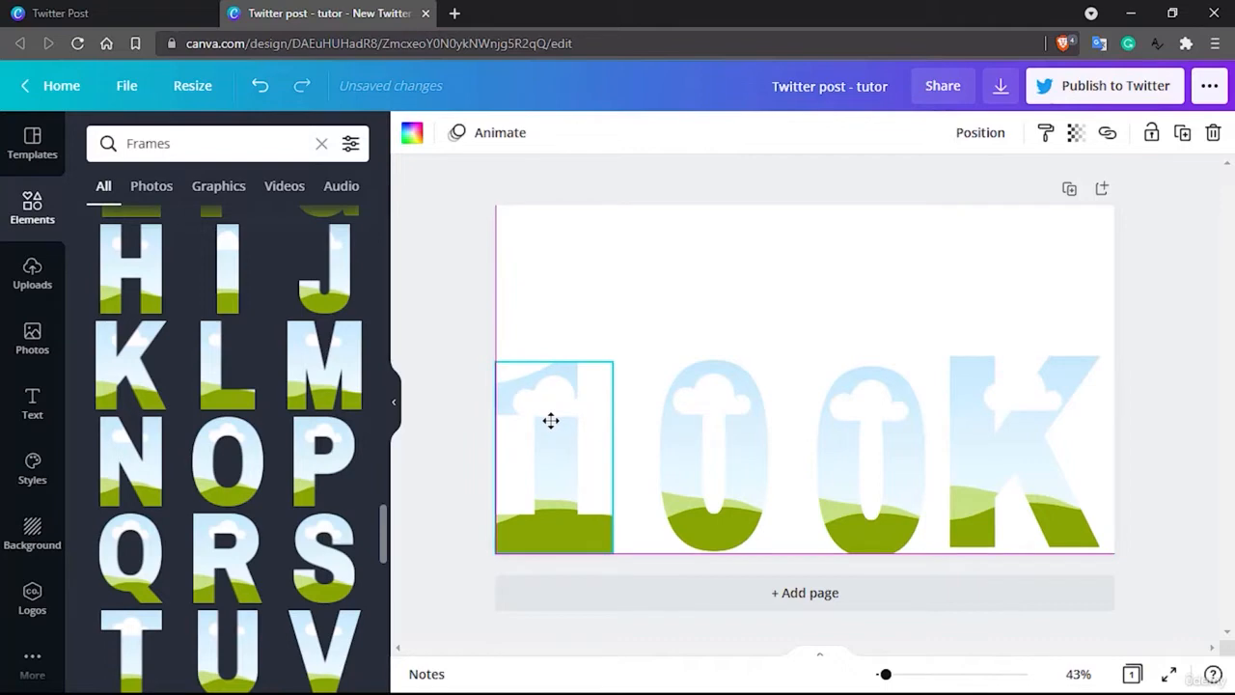
left_click_drag(670, 421, 664, 459)
left_click_drag(824, 458, 797, 457)
left_click_drag(964, 449, 936, 459)
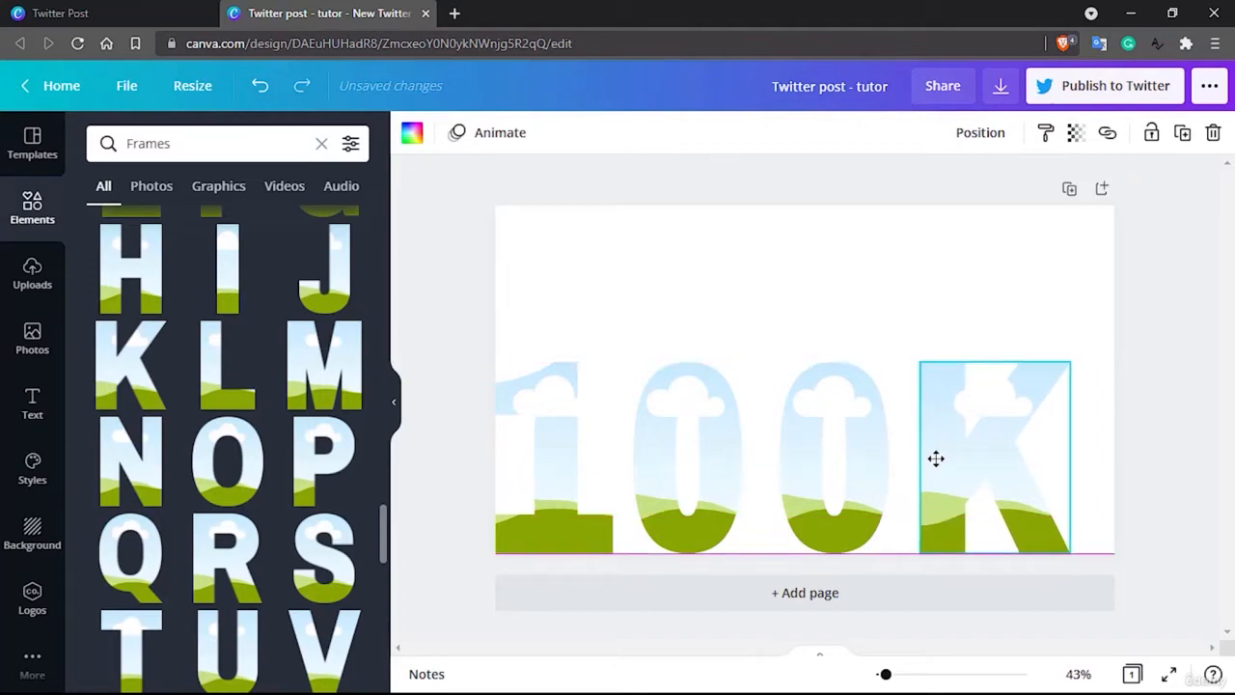
- Select all four frames together, move them to the centre of the page and deselect them
left_click_drag(1092, 331, 565, 466)
left_click(591, 418)
left_click_drag(591, 419, 615, 343)
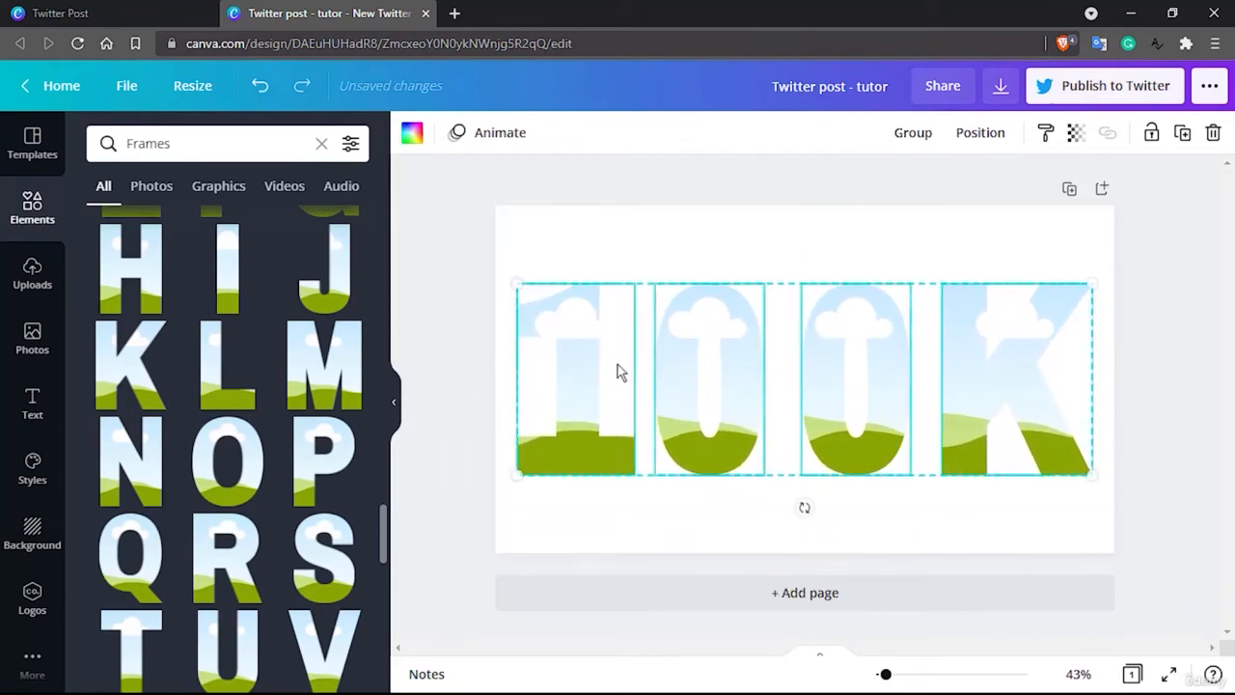
left_click(630, 505)
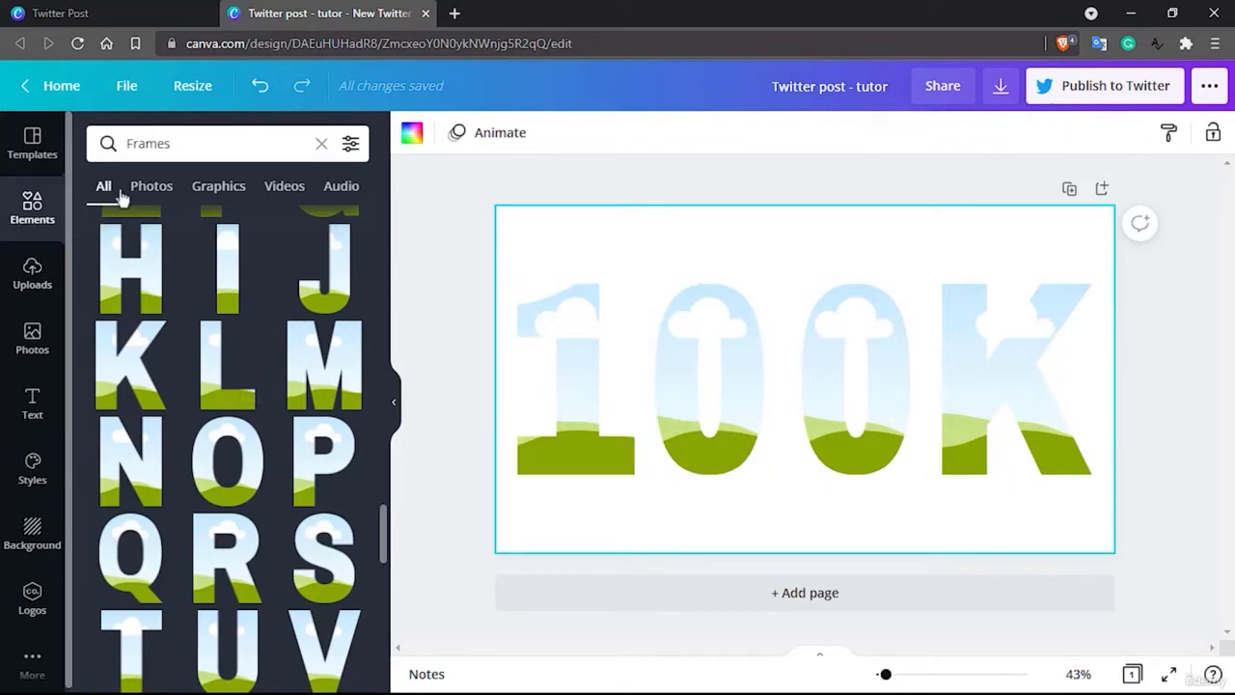
- Search the design elements for "music"
double_click(149, 144)
type("music")
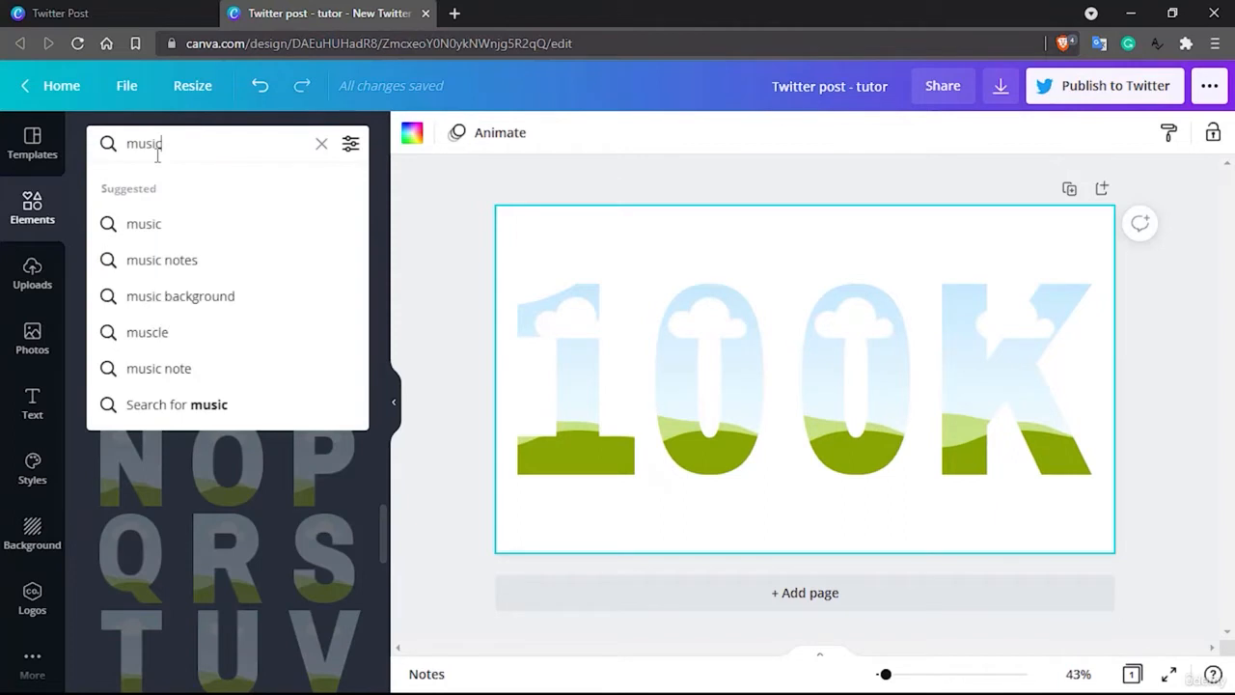
key("Return")
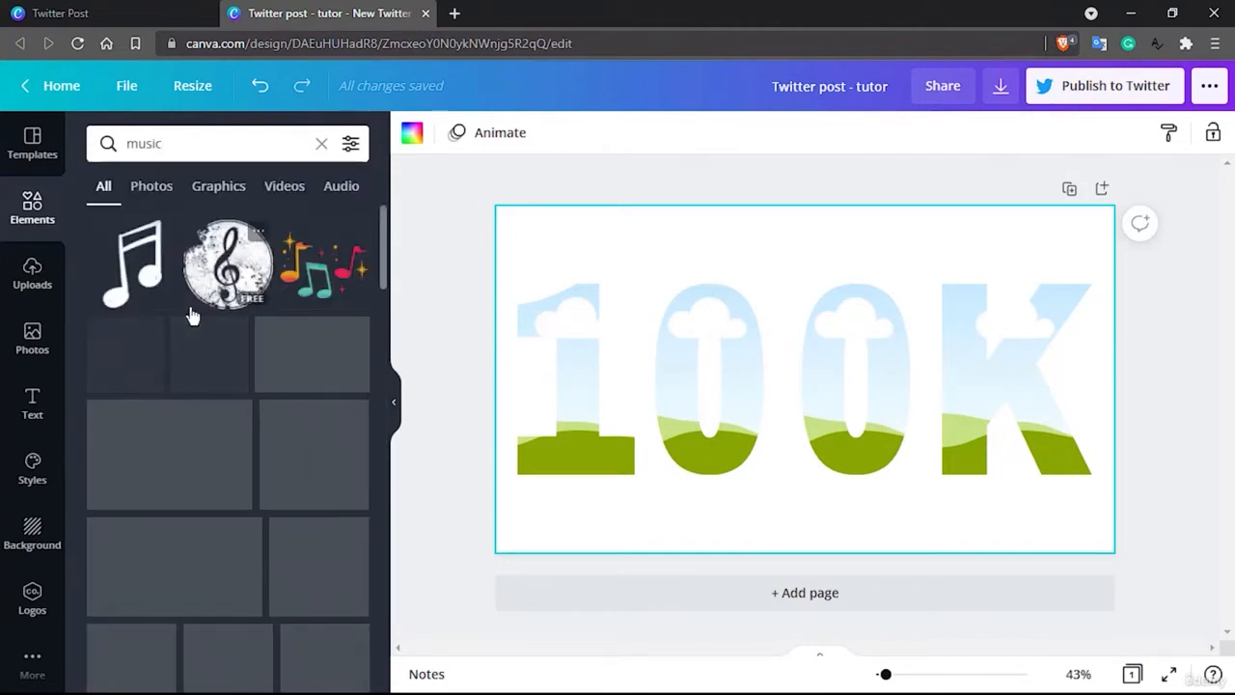
- Load pexels.com in a new browser tab and return to the Twitter post design
left_click(455, 14)
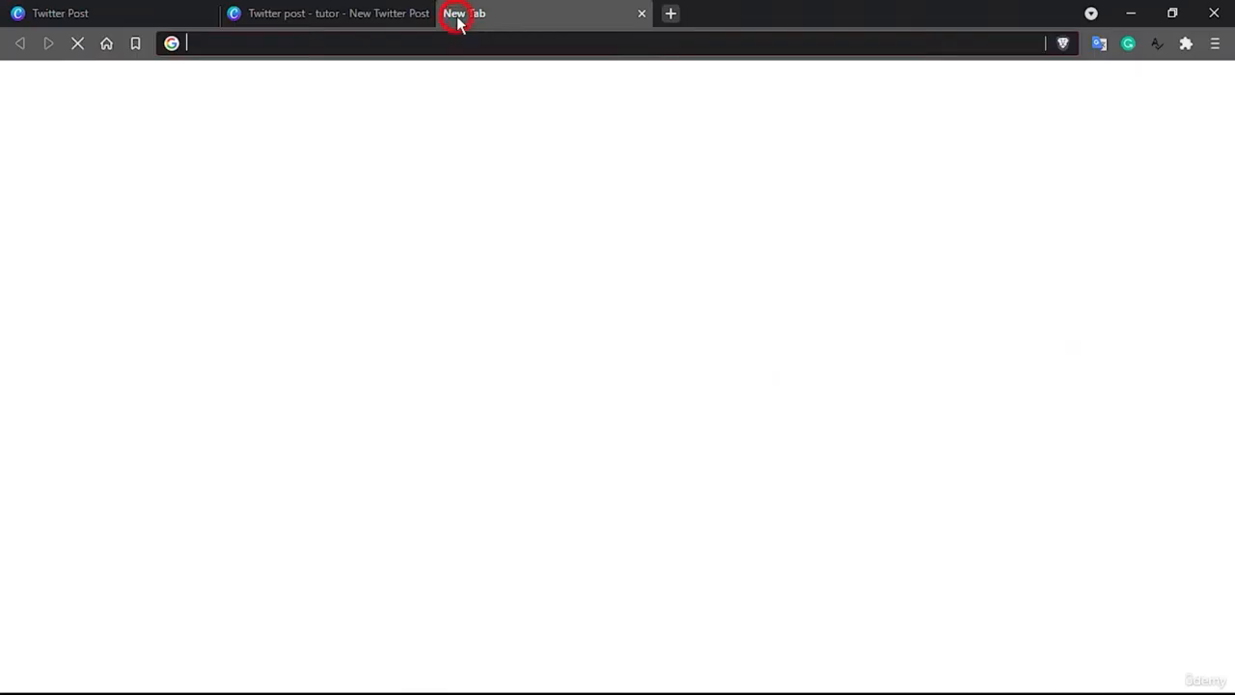
type("pexels.com")
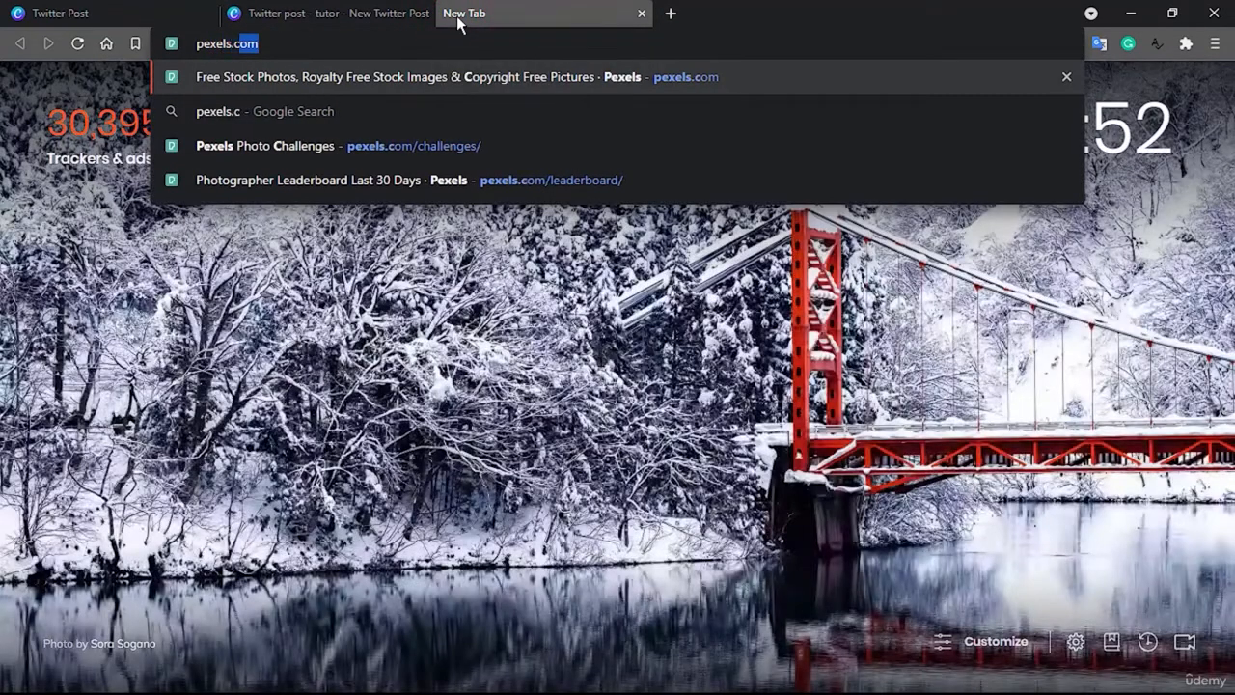
key("Return")
left_click(361, 13)
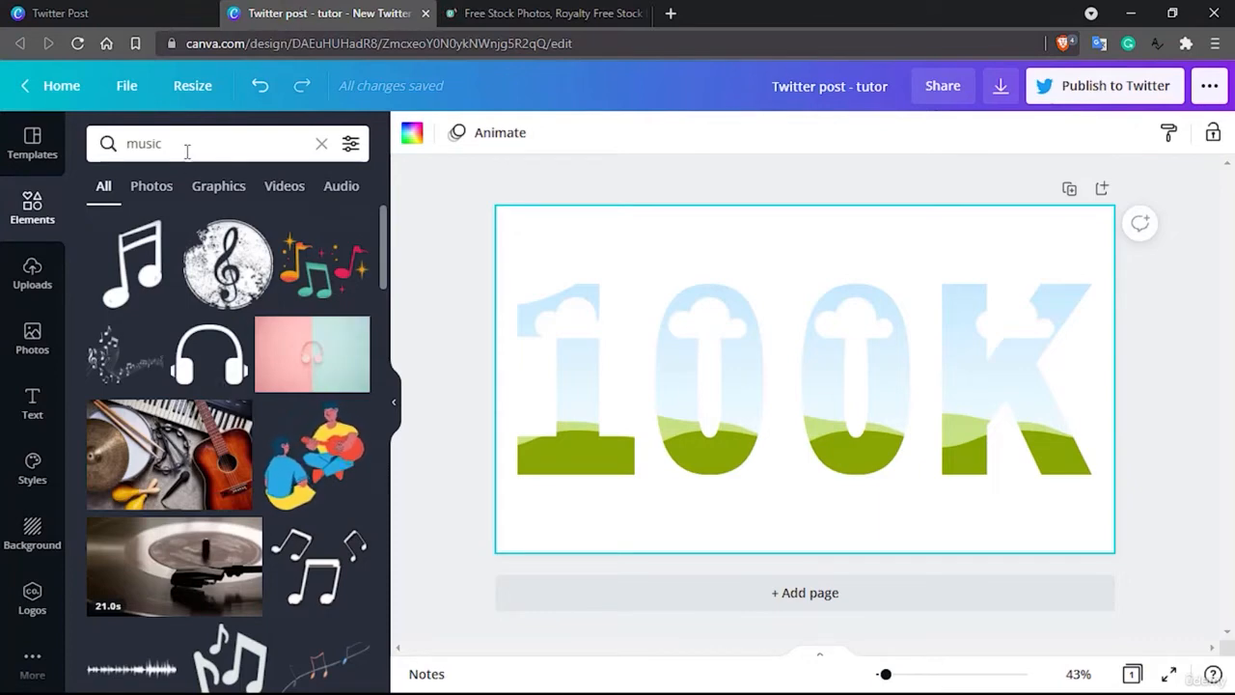
- Narrow the "music" results to photos and look through them for pictures suited to the 1, 0, 0 and K frames
left_click(151, 187)
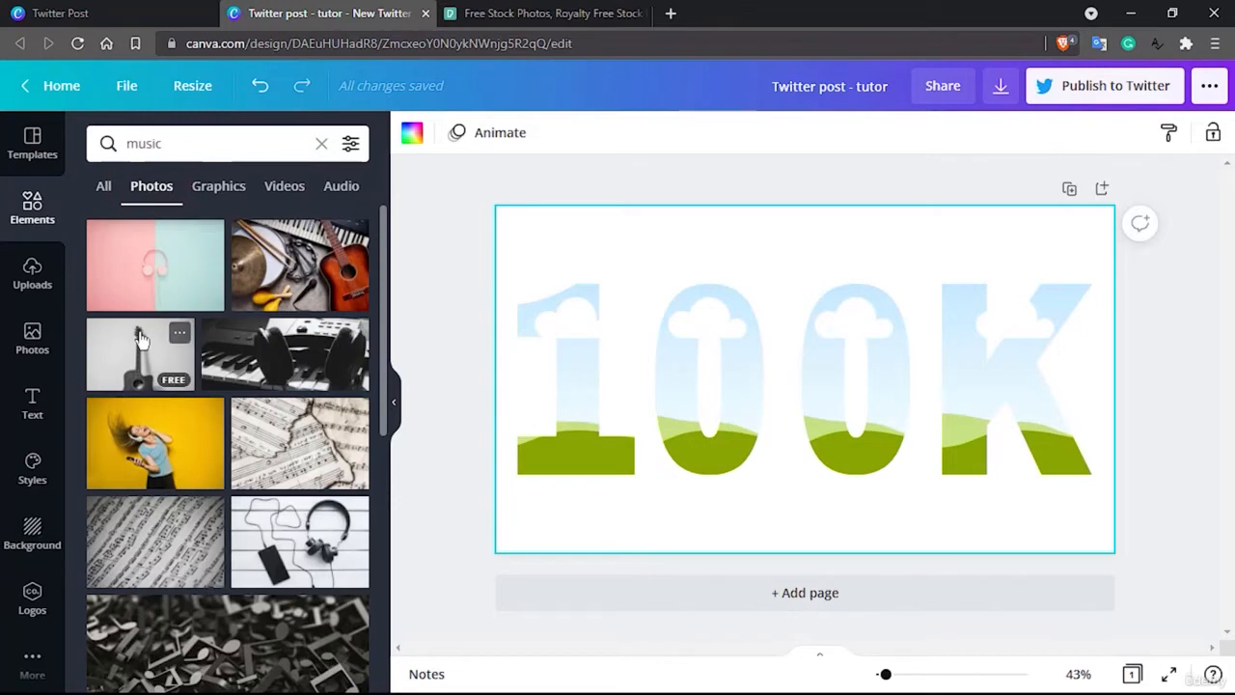
scroll(140, 338, "down", 5)
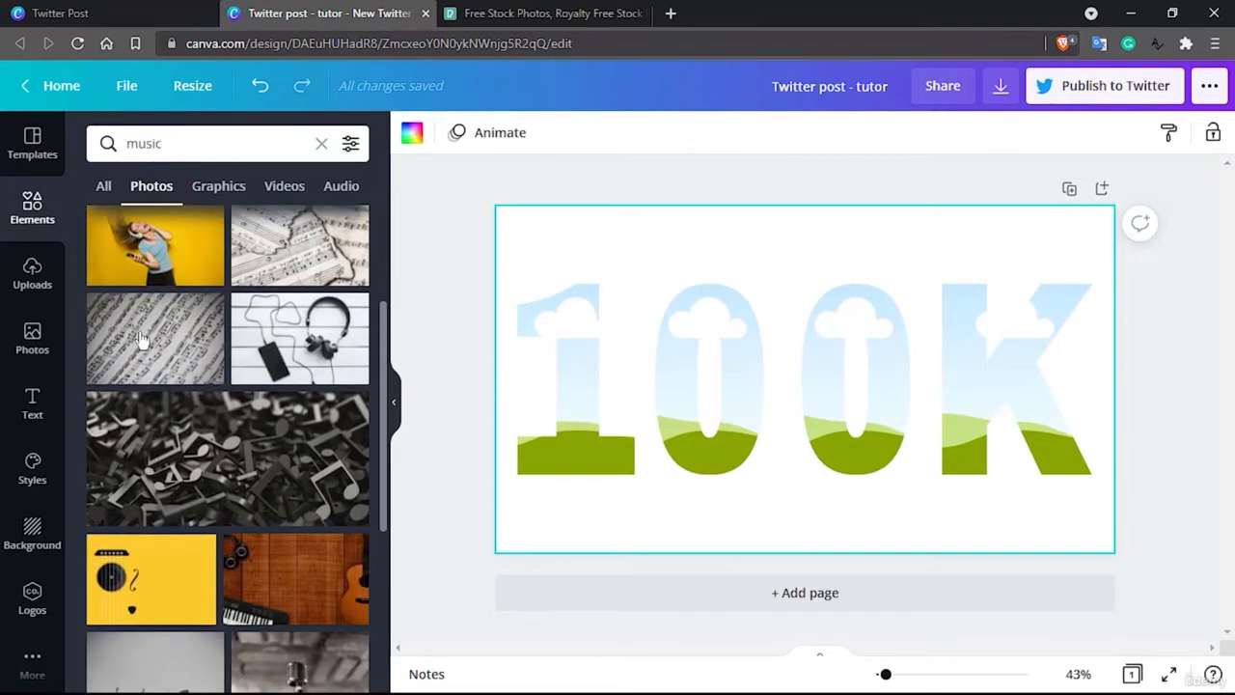
scroll(140, 338, "down", 5)
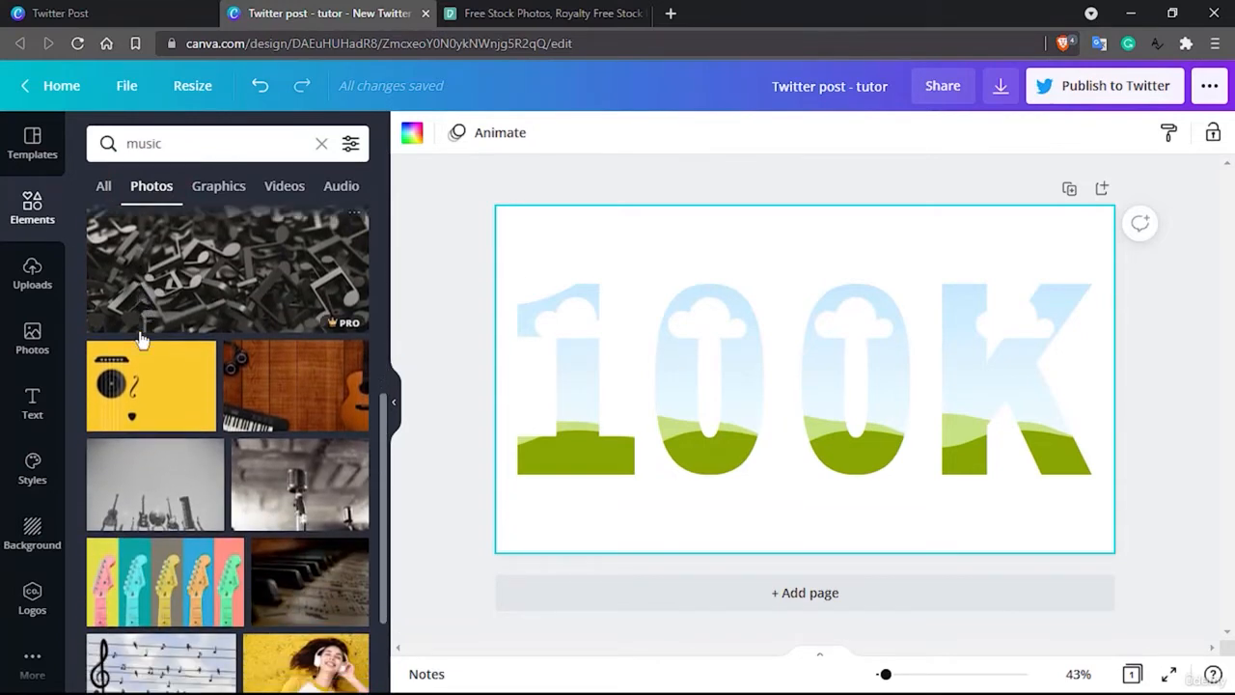
scroll(140, 337, "down", 3)
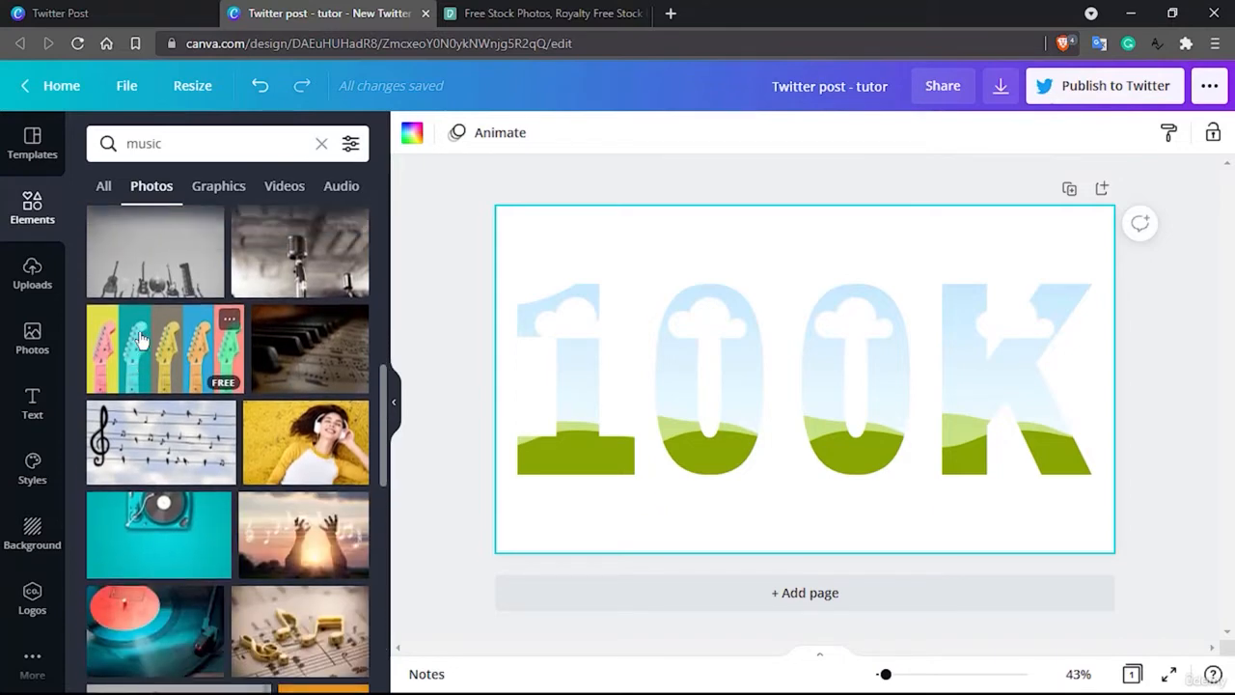
scroll(140, 338, "up", 8)
scroll(142, 339, "up", 3)
scroll(142, 340, "down", 12)
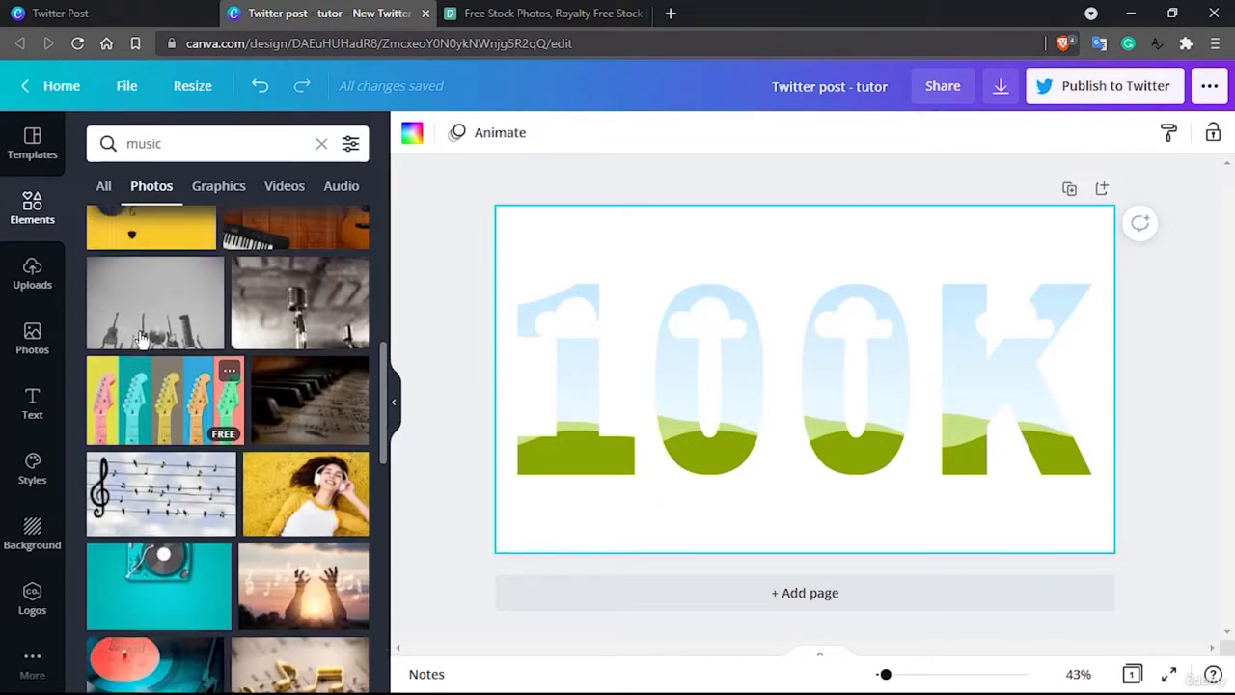
scroll(142, 340, "down", 5)
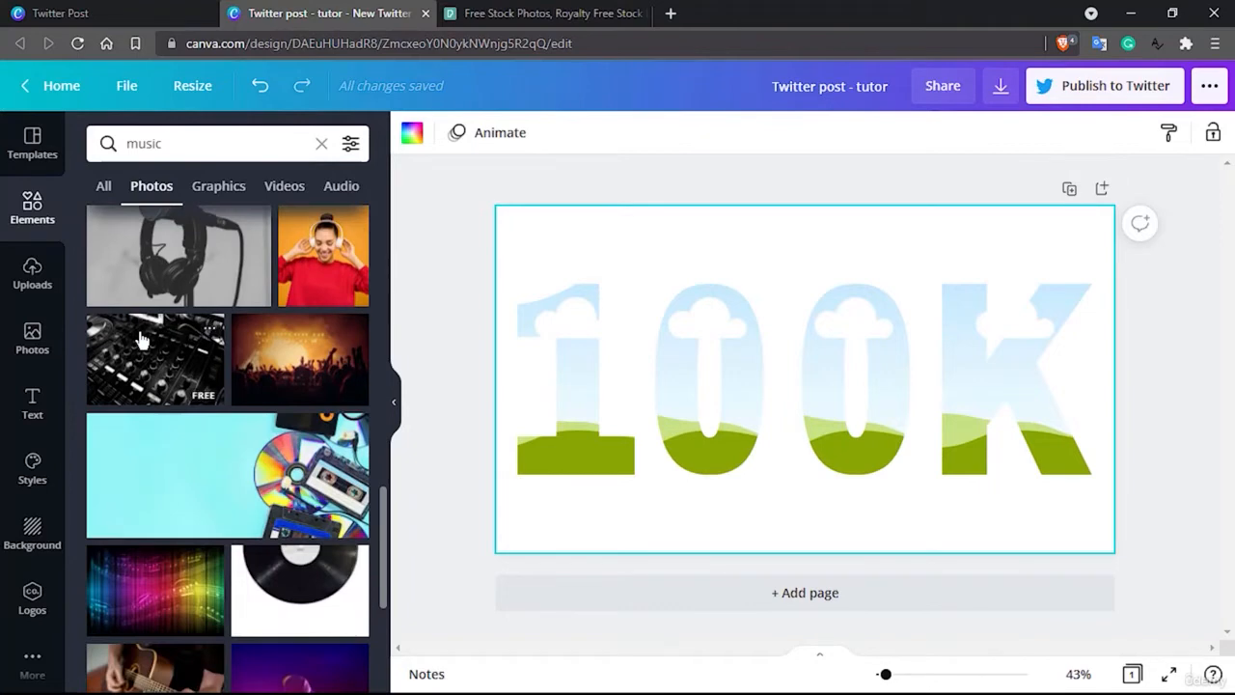
scroll(139, 337, "up", 10)
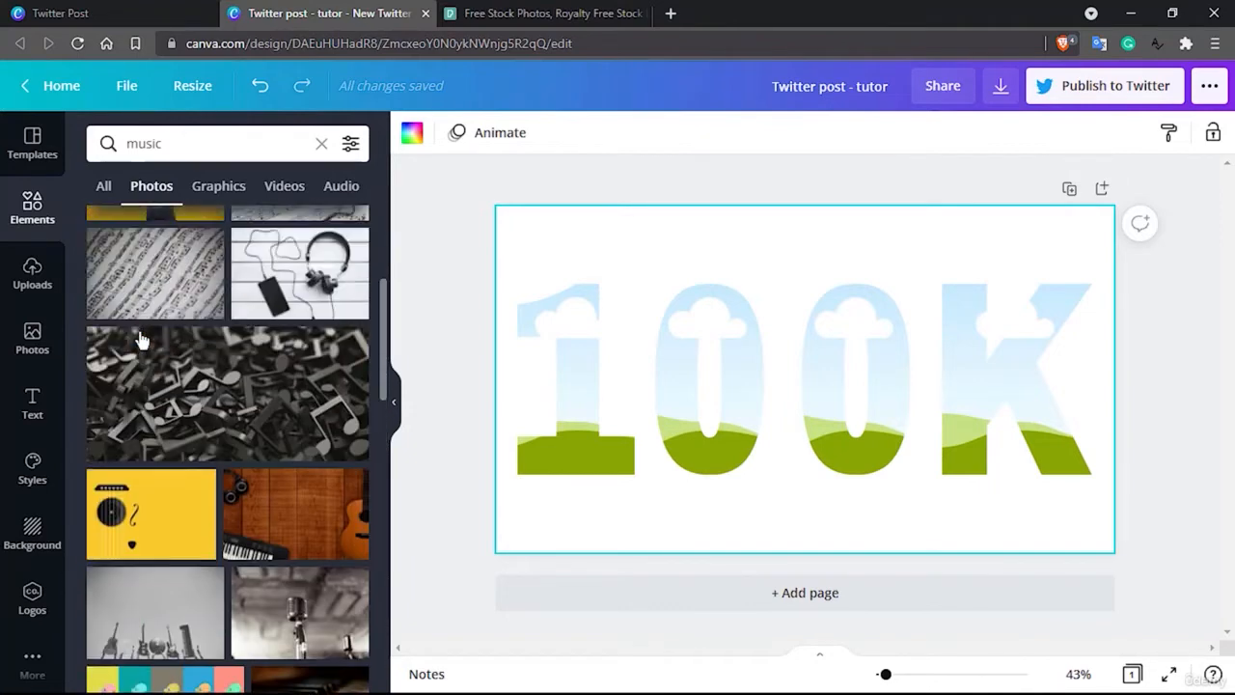
scroll(140, 337, "up", 2)
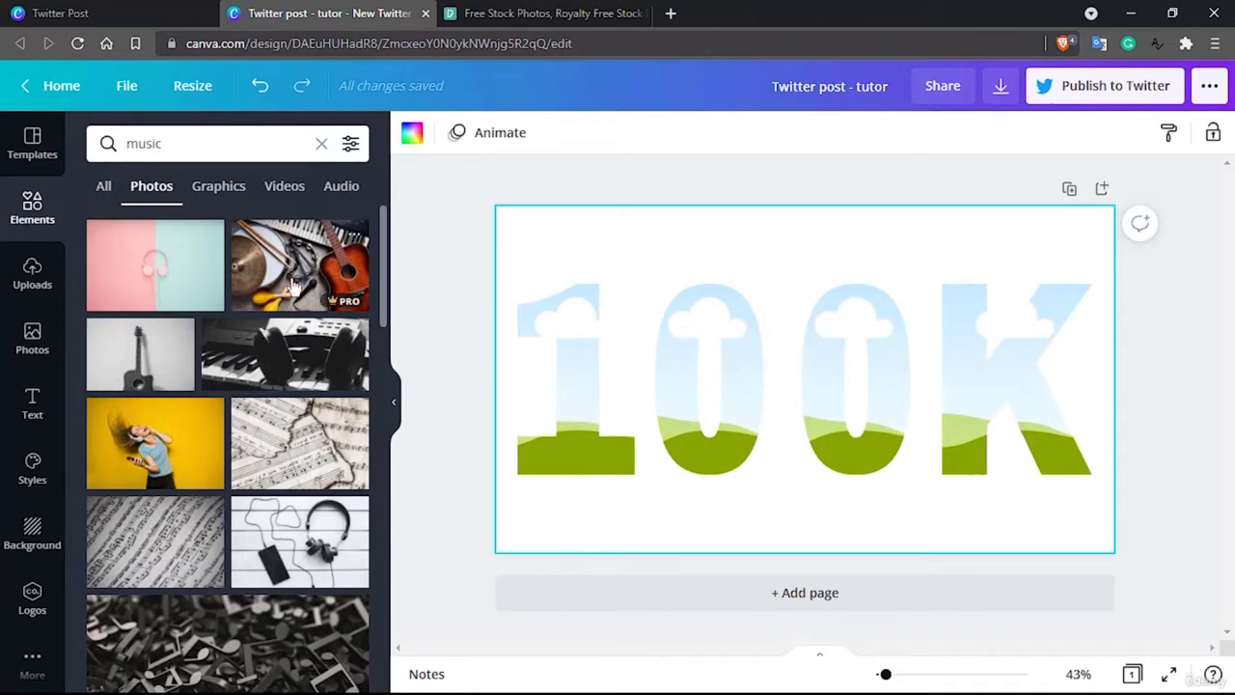
- Fill the K frame with the grey photo of headphones hanging on a microphone and shift the photo slightly left inside it
scroll(149, 367, "down", 5)
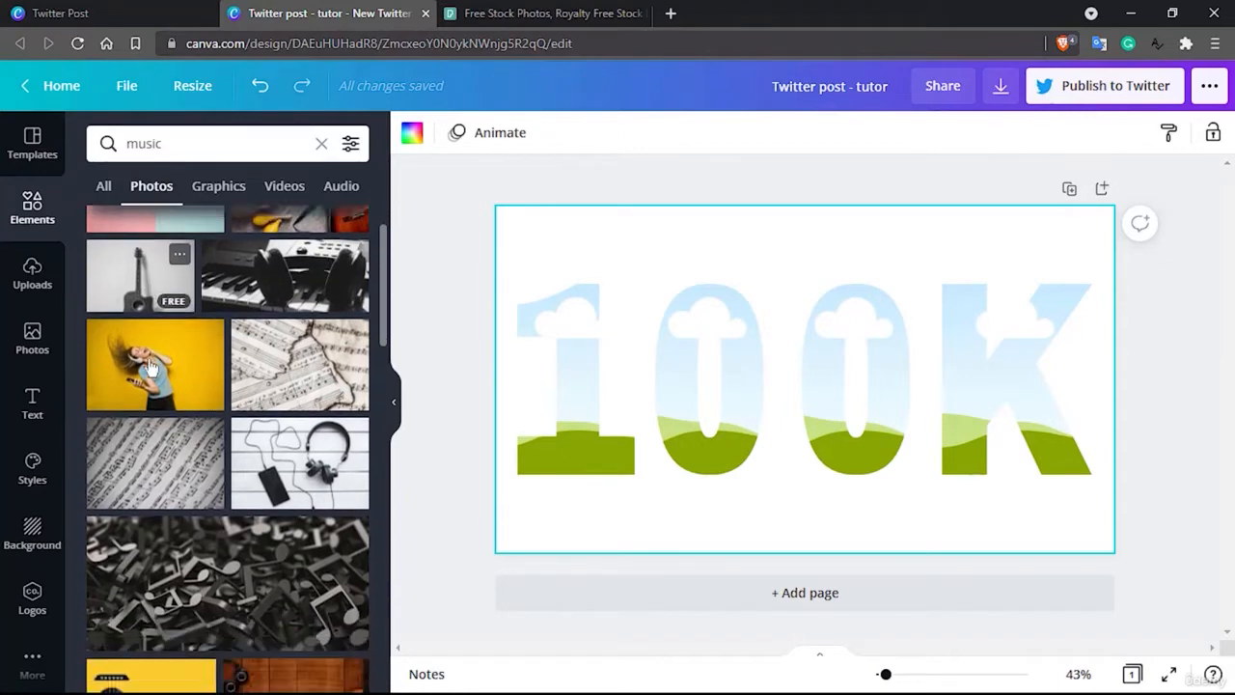
scroll(150, 367, "down", 5)
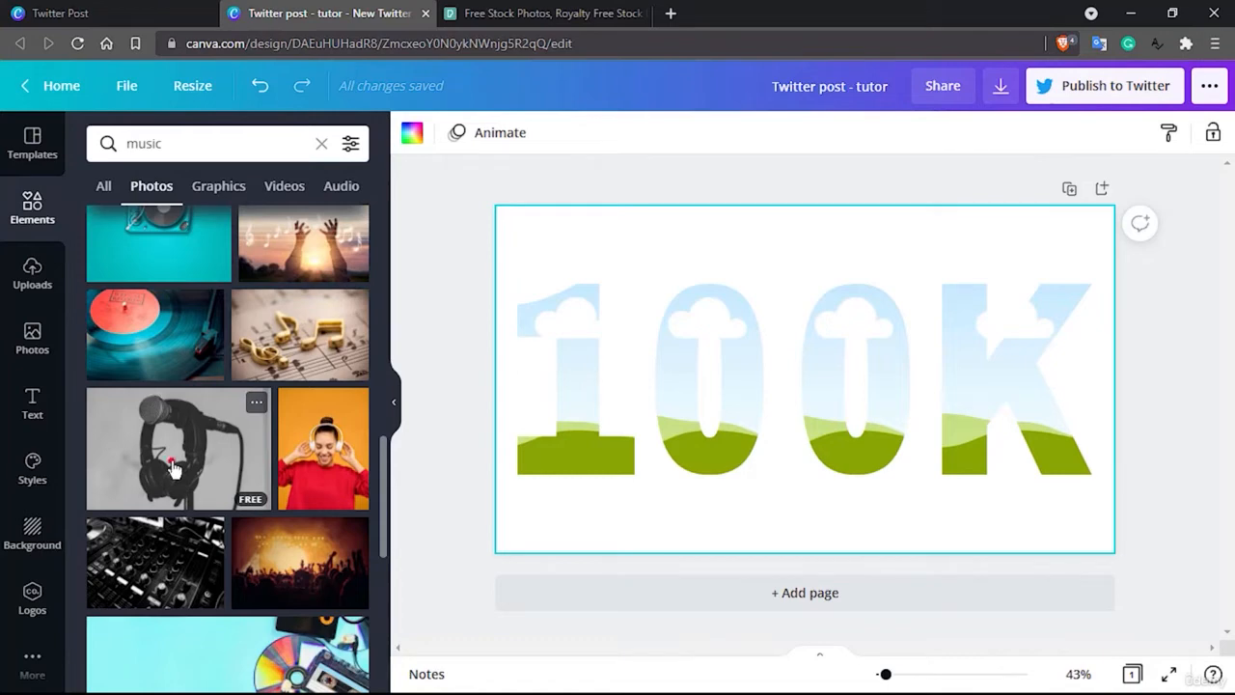
left_click_drag(173, 469, 950, 346)
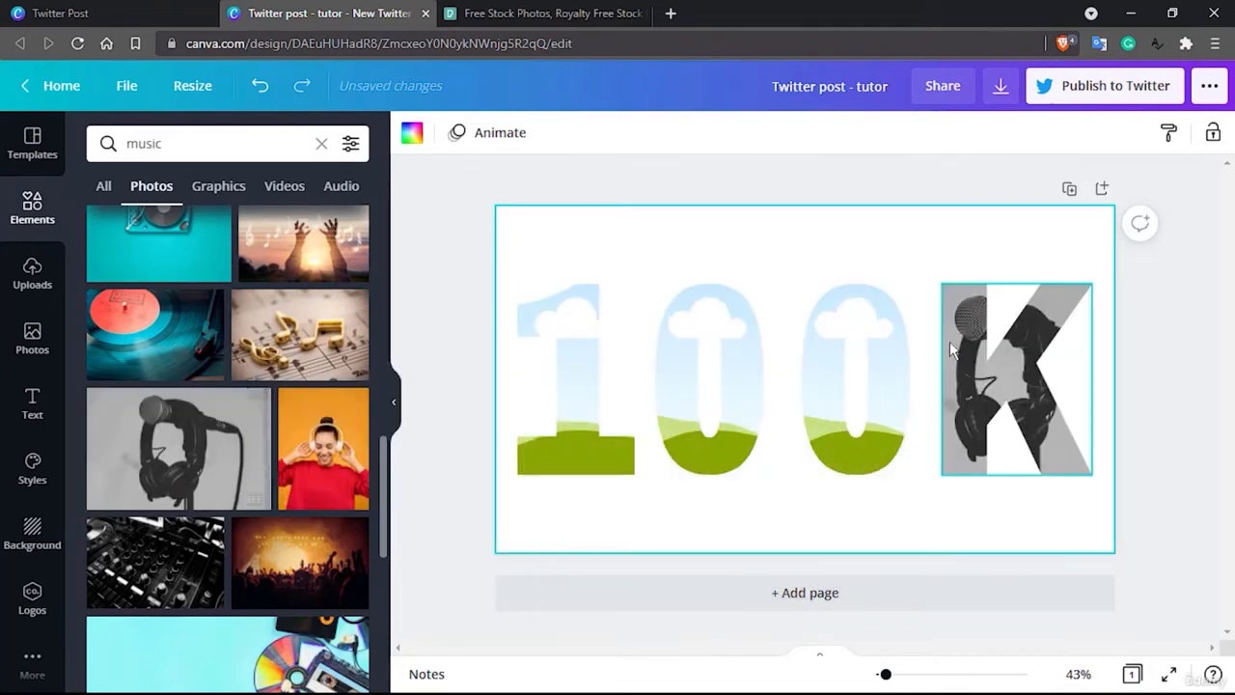
double_click(1020, 378)
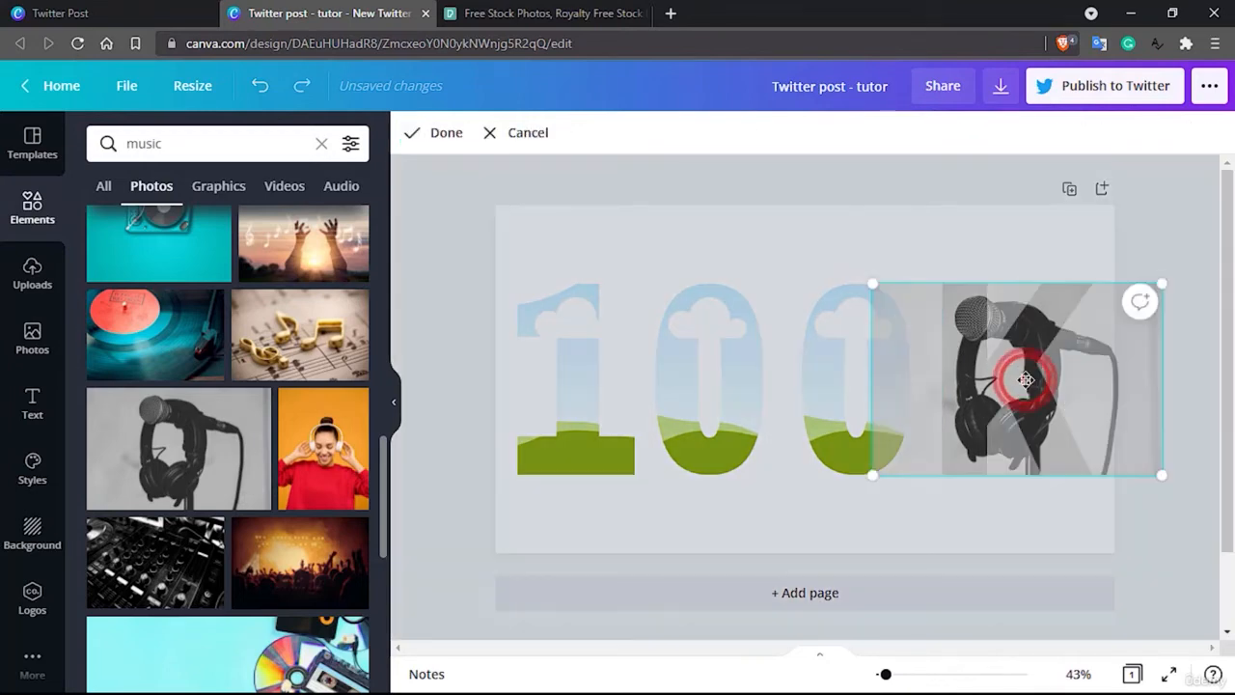
left_click_drag(1014, 378, 1020, 338)
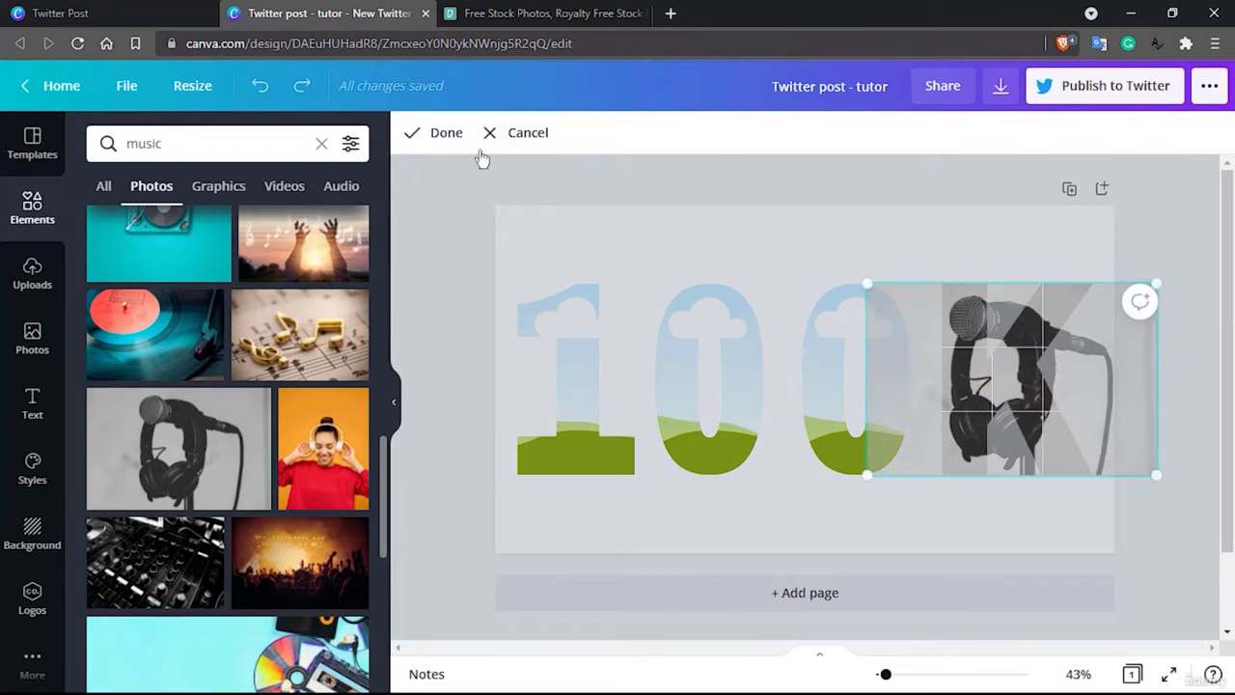
left_click(434, 132)
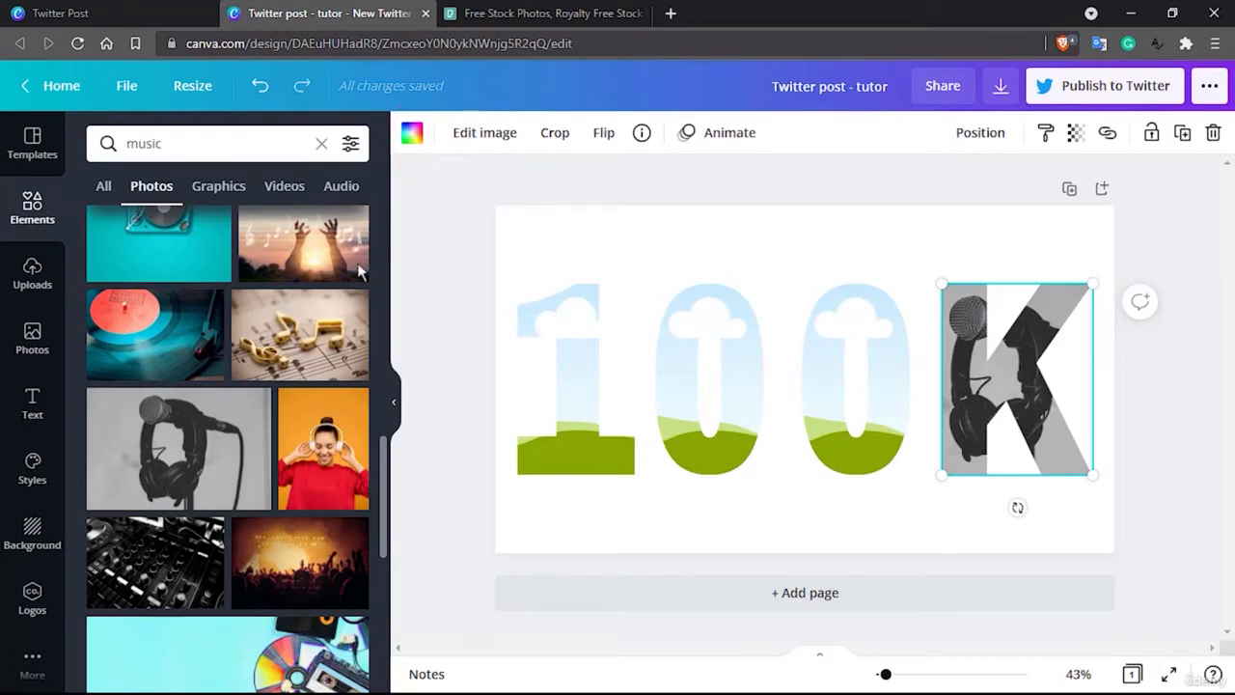
- Fill the 1 frame with the black-and-white guitar photo and enlarge it slightly so the guitar spans the digit's height
scroll(234, 485, "up", 4)
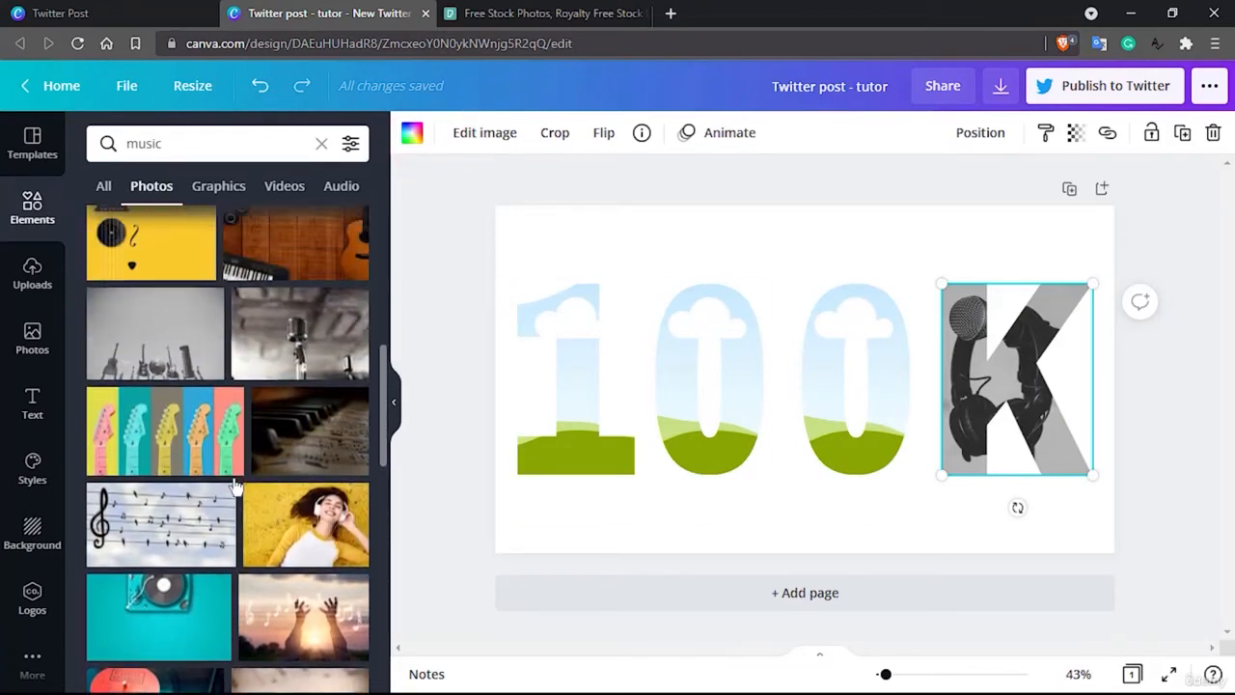
scroll(234, 486, "up", 10)
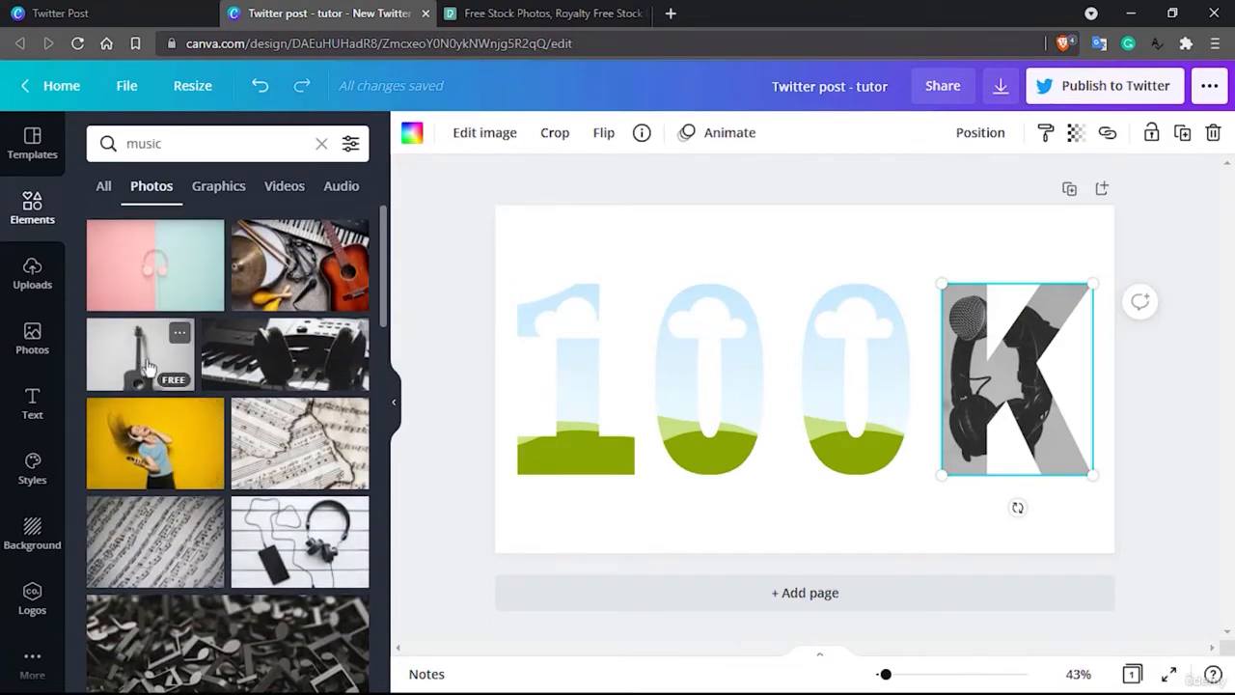
left_click_drag(147, 367, 551, 322)
double_click(565, 343)
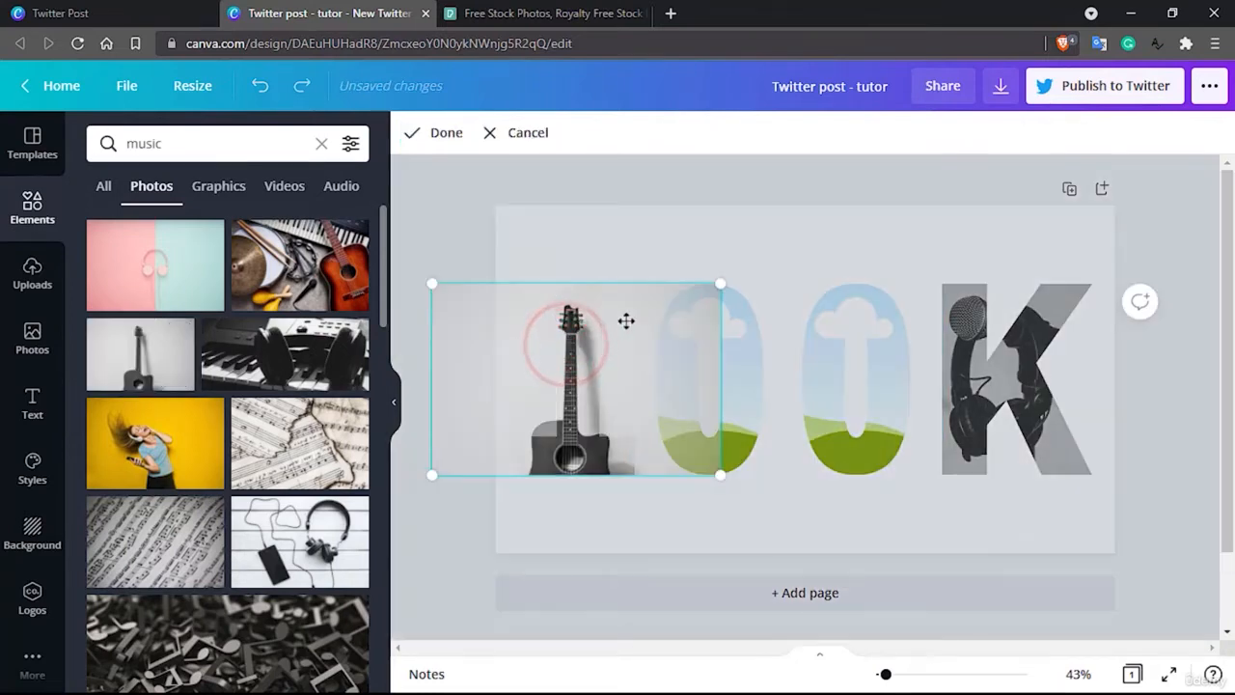
left_click_drag(725, 279, 744, 257)
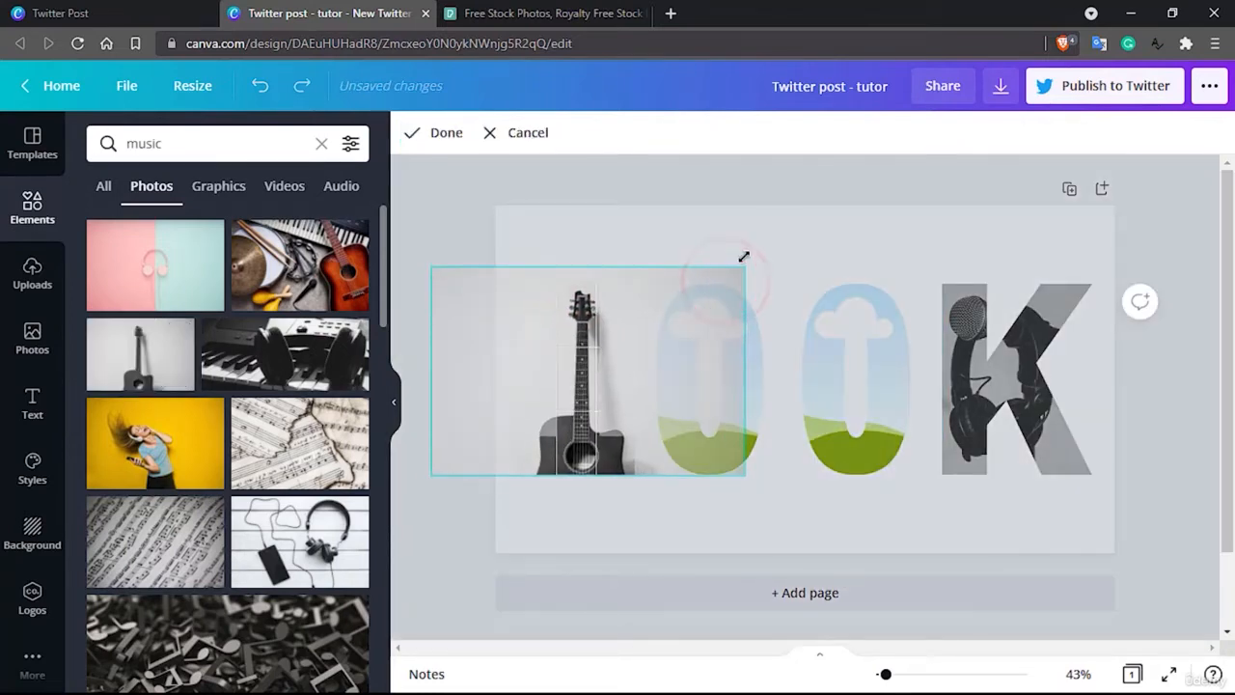
left_click(446, 133)
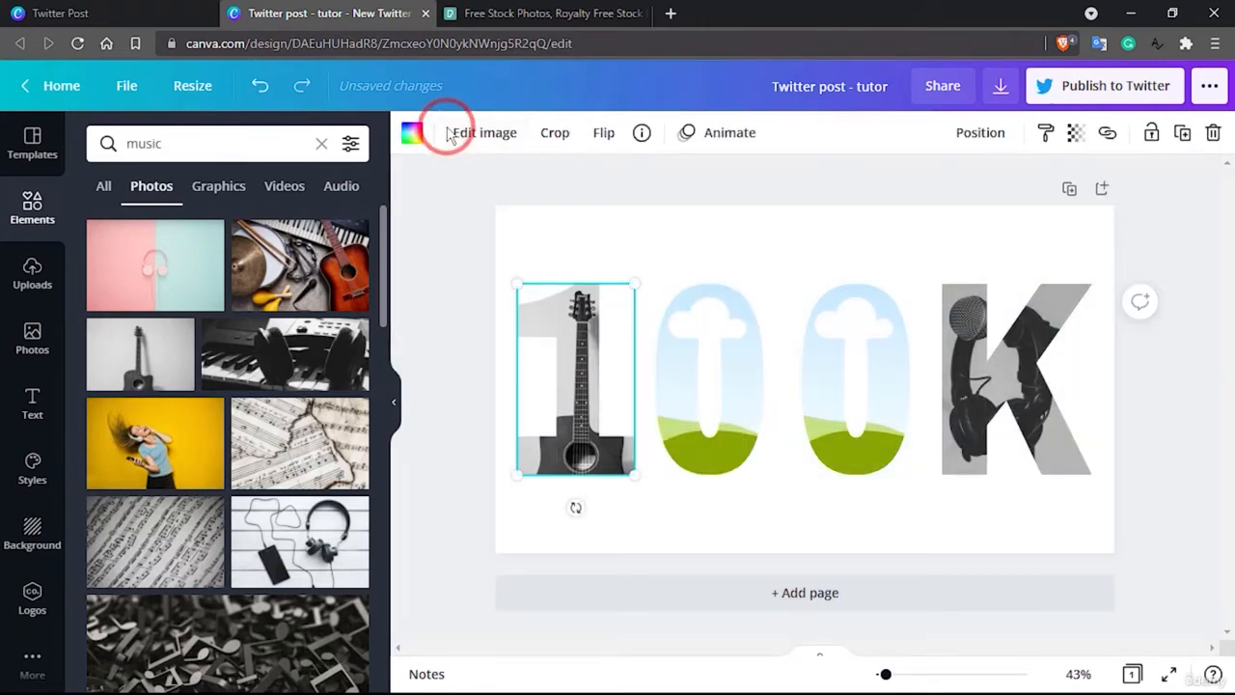
- Fill the first 0 frame with the vintage microphone photo and shift it left so the microphone sits on the digit's left stroke
scroll(211, 425, "down", 3)
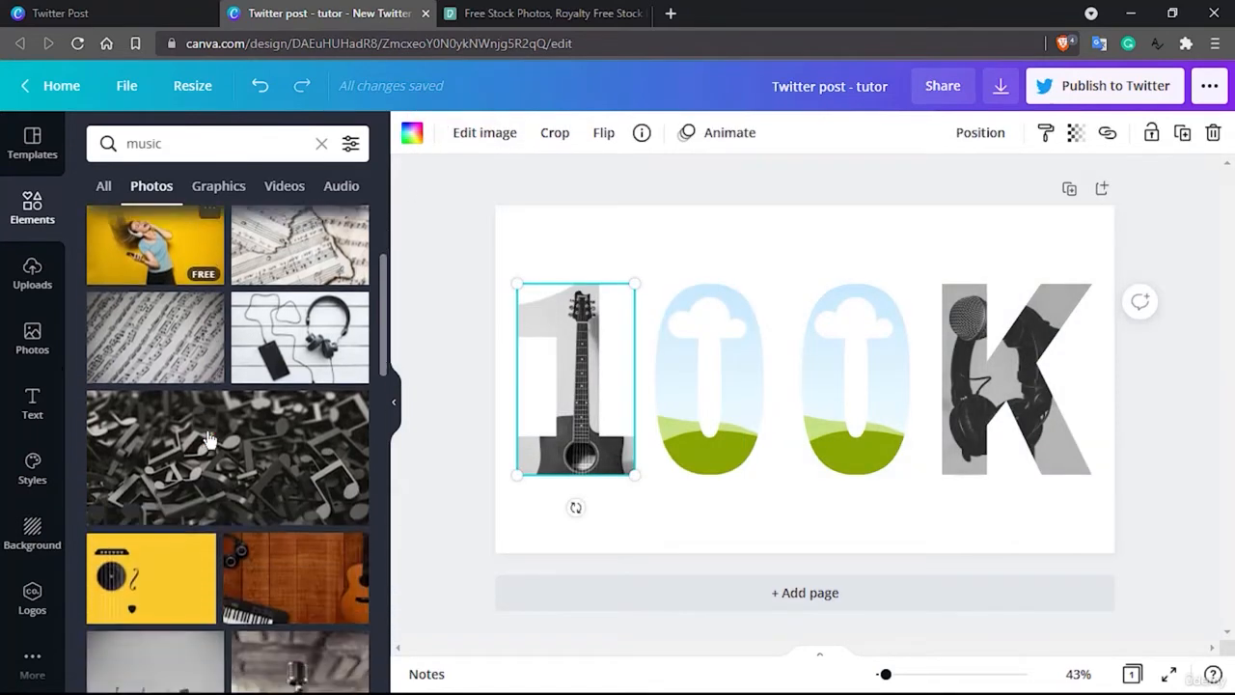
scroll(207, 439, "down", 3)
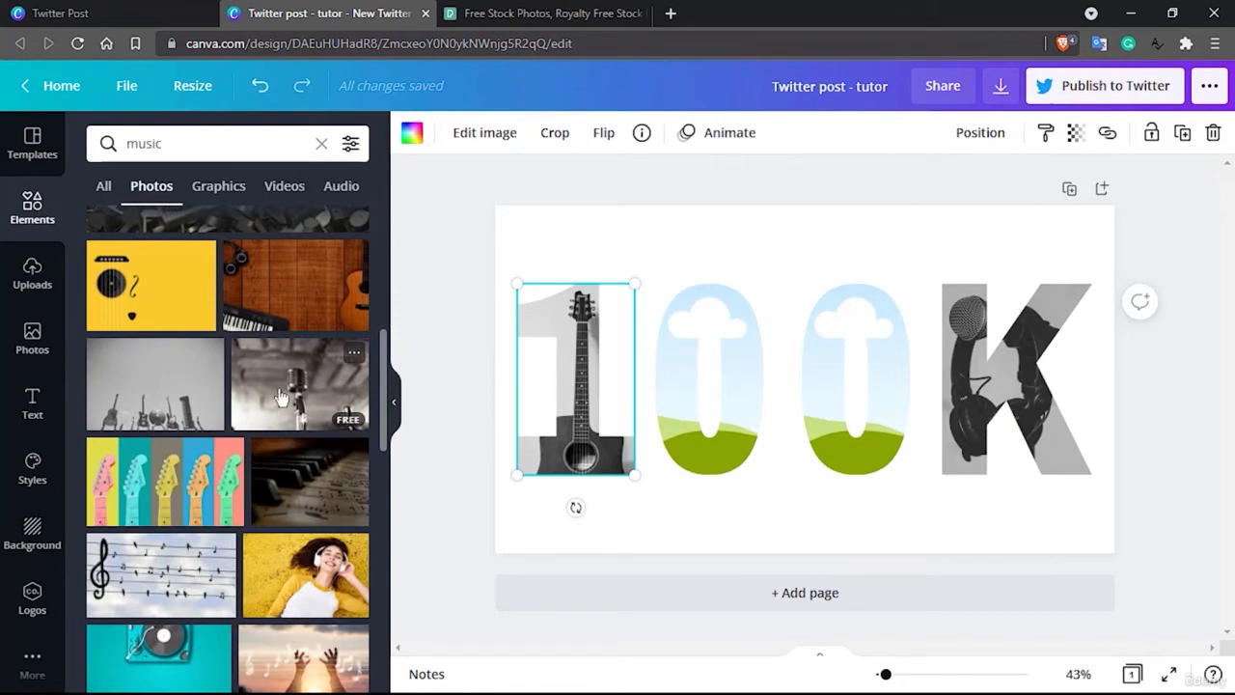
left_click_drag(280, 395, 643, 365)
double_click(673, 365)
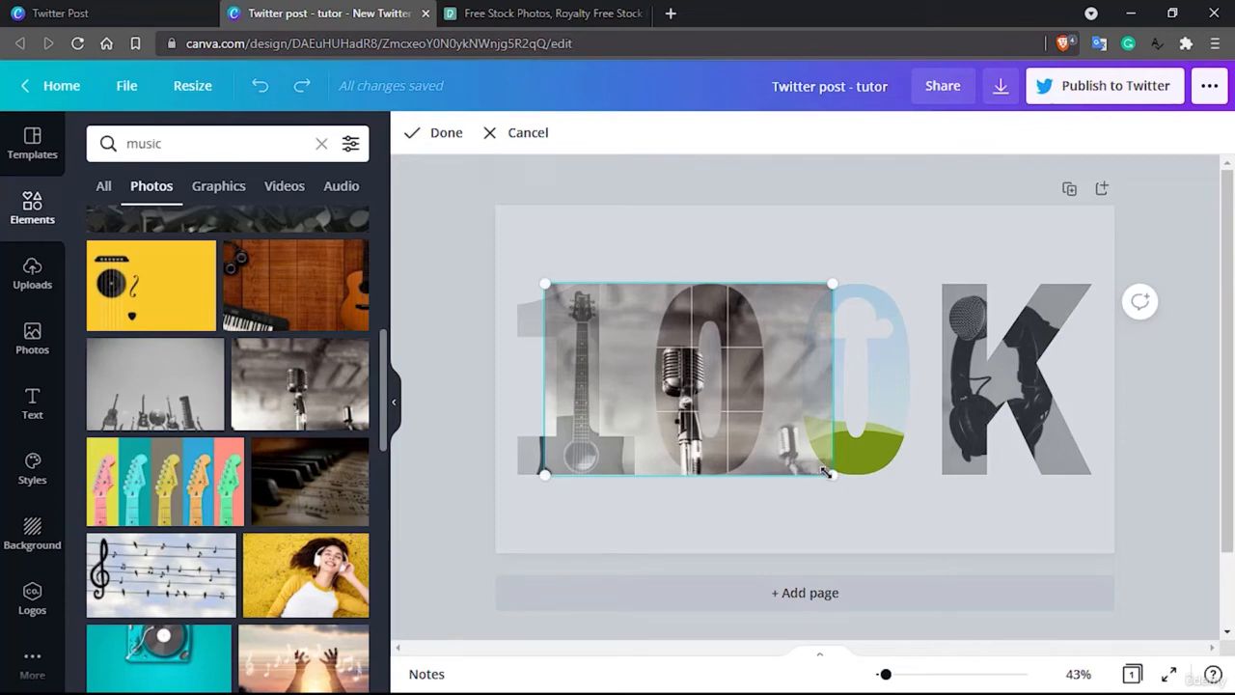
left_click(441, 135)
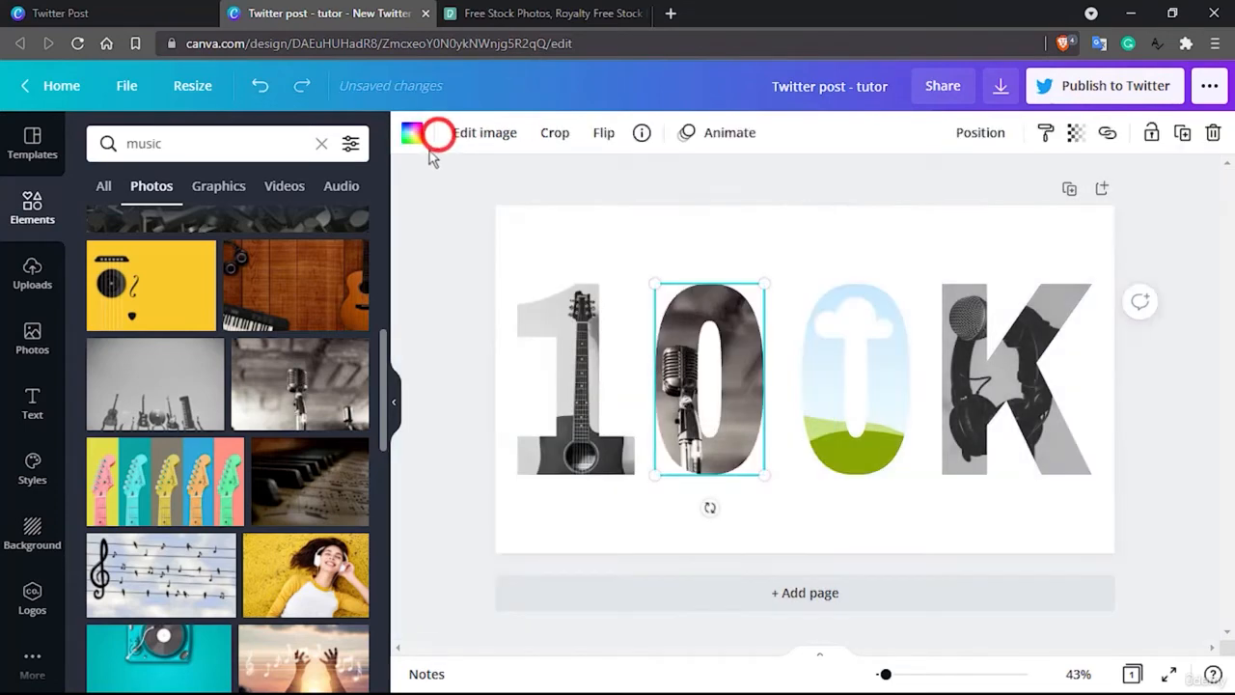
- Fill the second 0 frame with the music-notes-on-sky photo, shift it right to show the treble clef, and deselect the frame
scroll(235, 459, "down", 3)
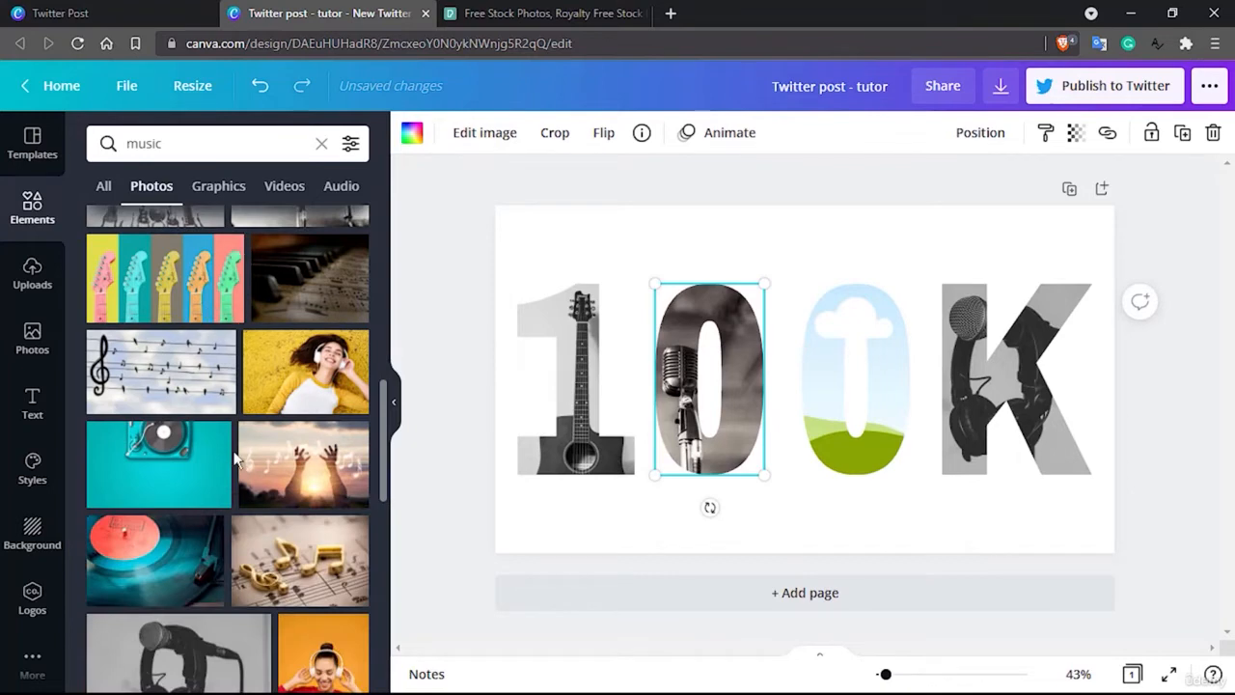
scroll(234, 459, "down", 2)
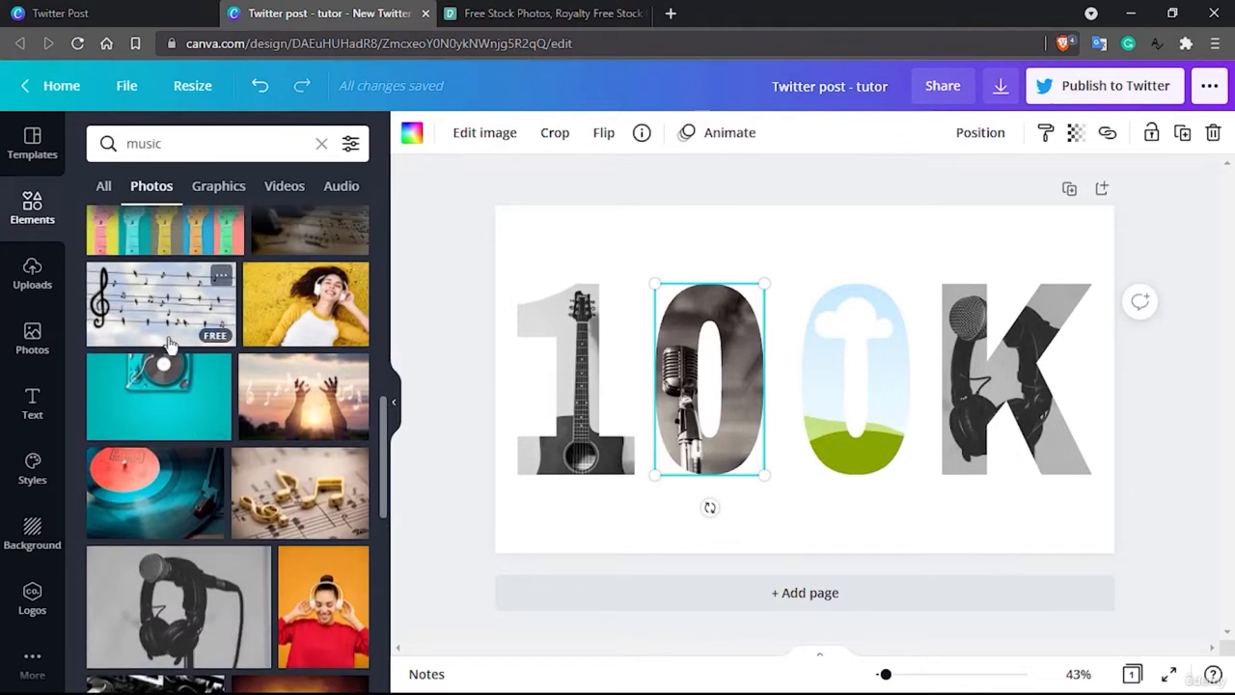
left_click_drag(169, 345, 831, 367)
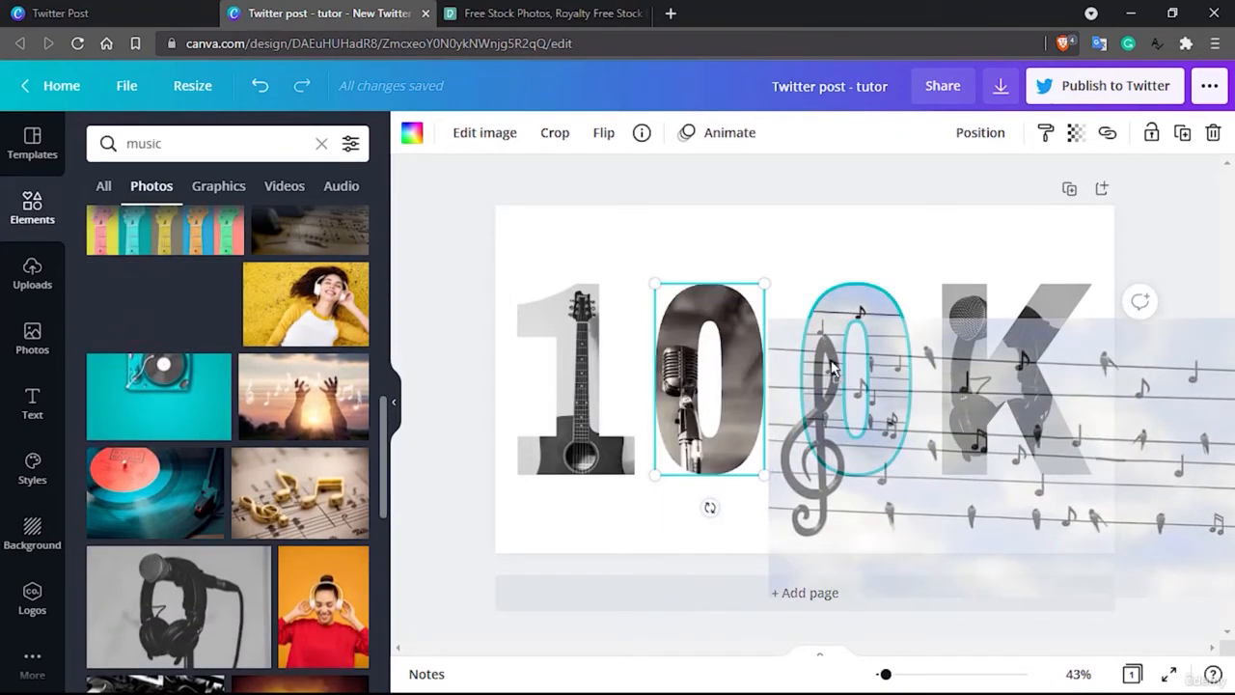
left_click_drag(151, 313, 910, 380)
double_click(831, 366)
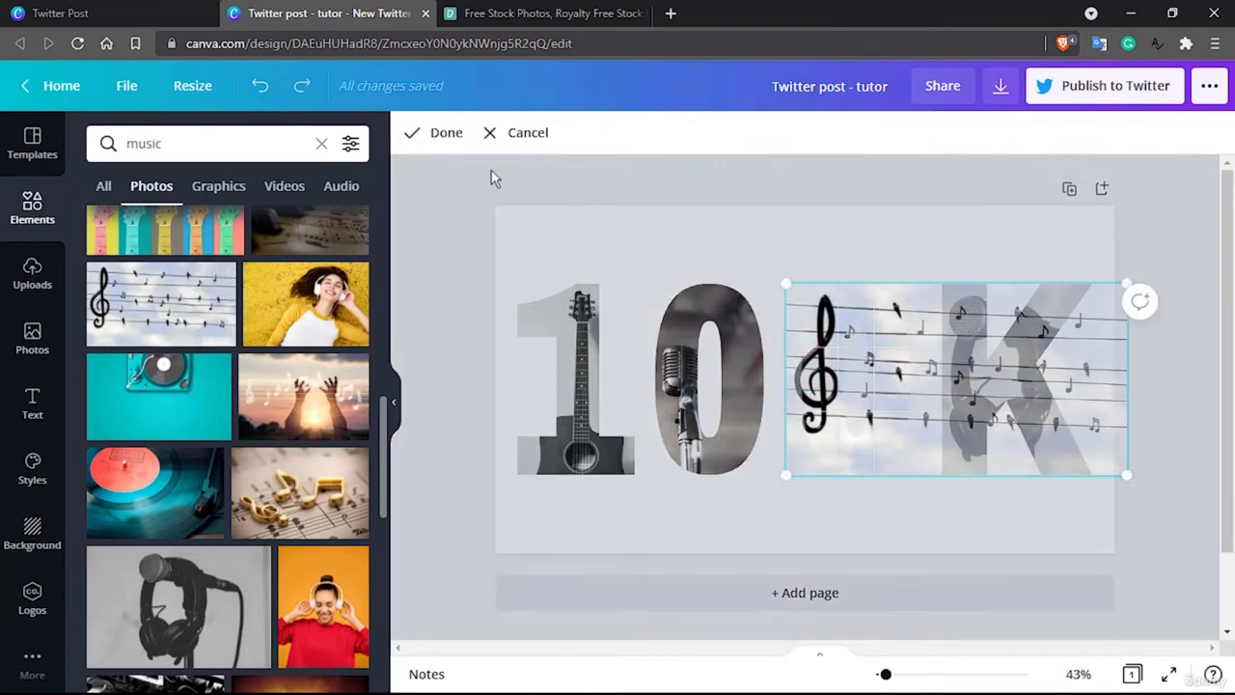
left_click(443, 134)
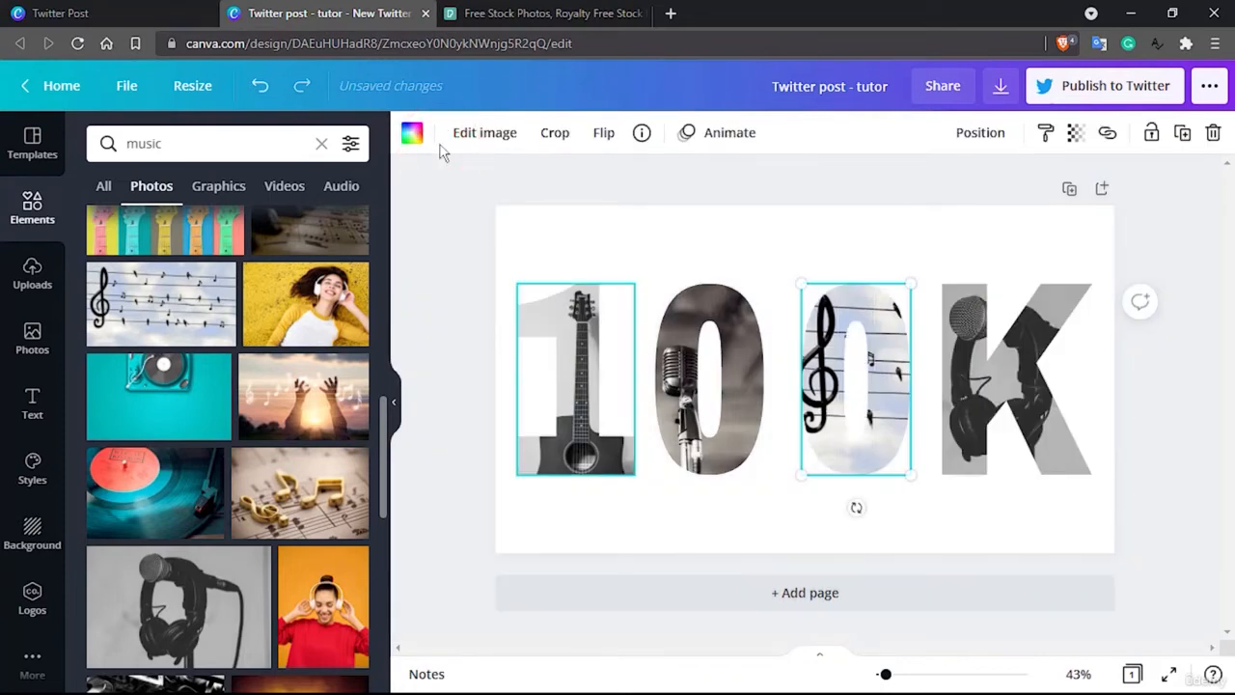
left_click(554, 243)
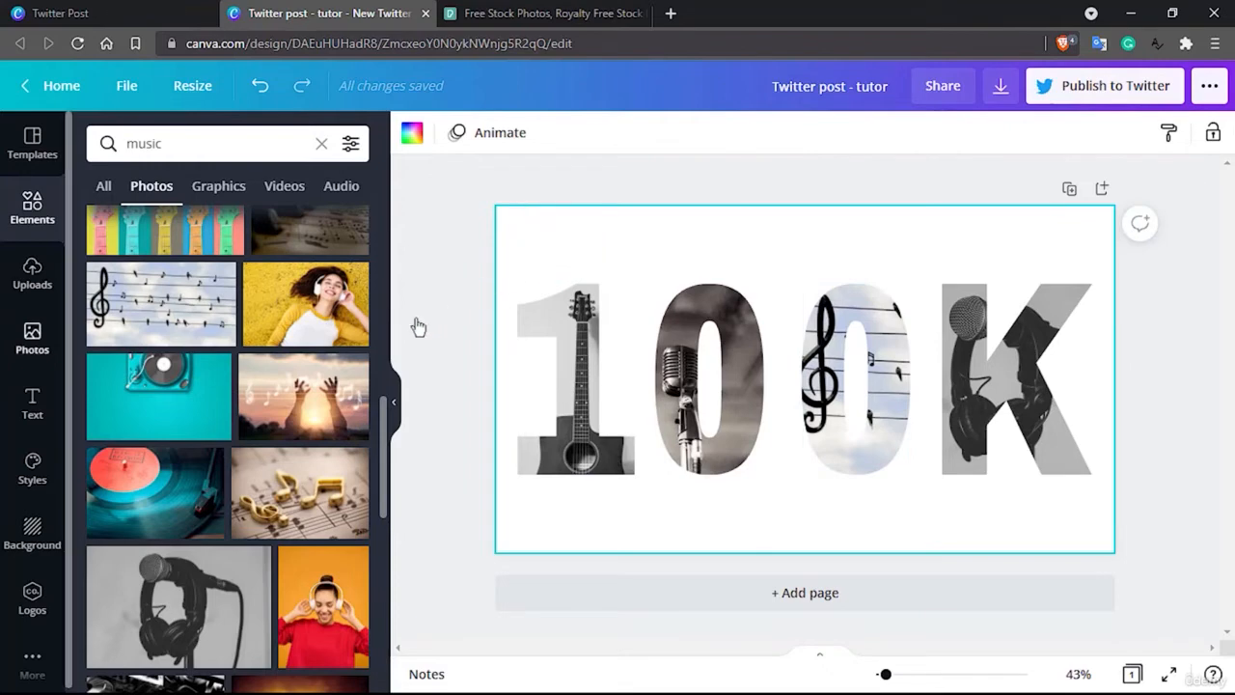
- Search the page backgrounds for "music"
left_click(37, 533)
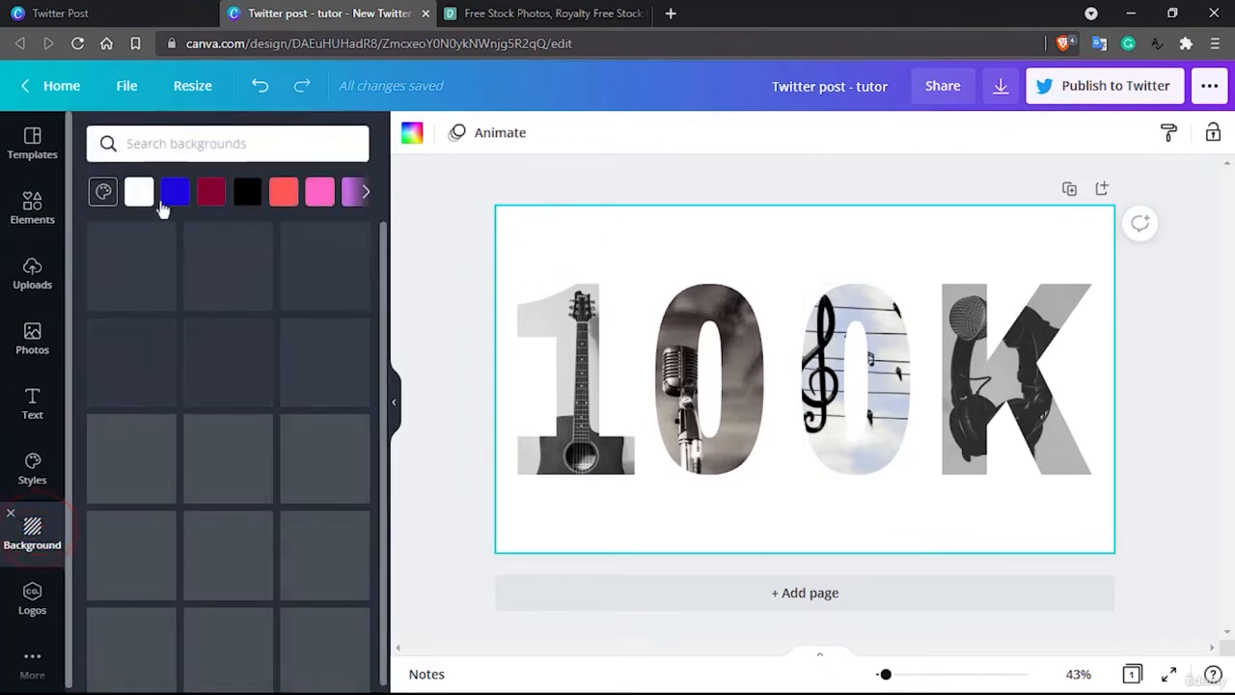
left_click(181, 145)
type("music")
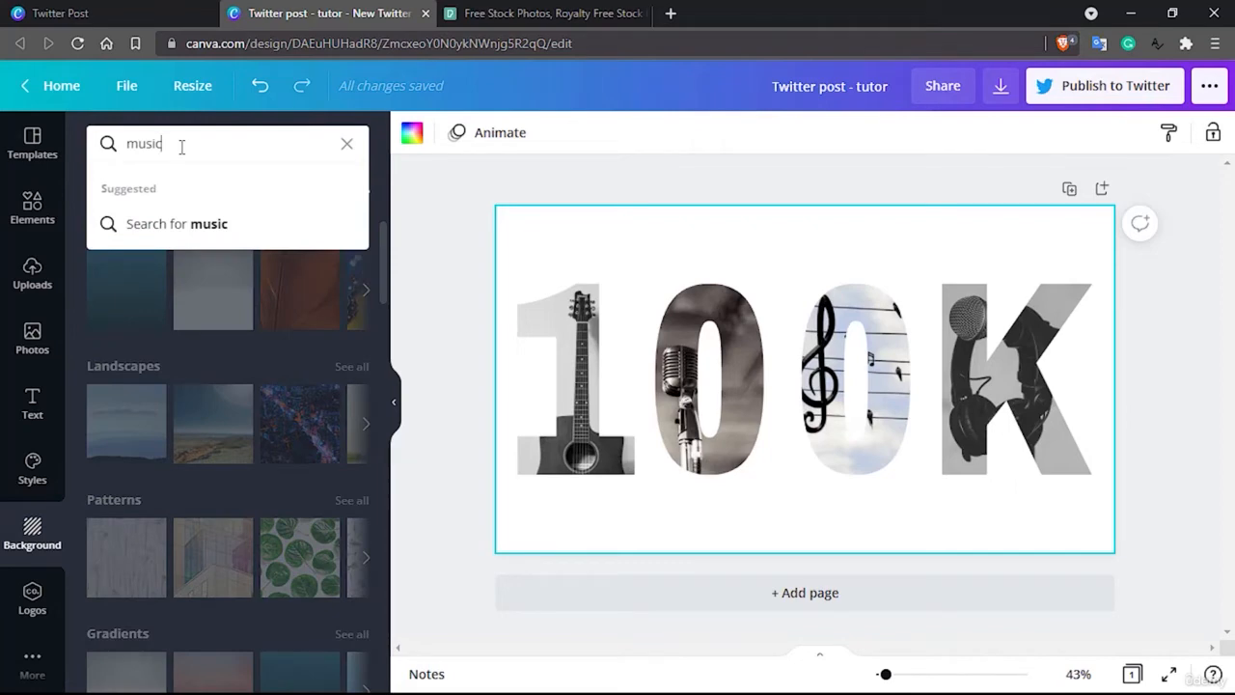
key("Return")
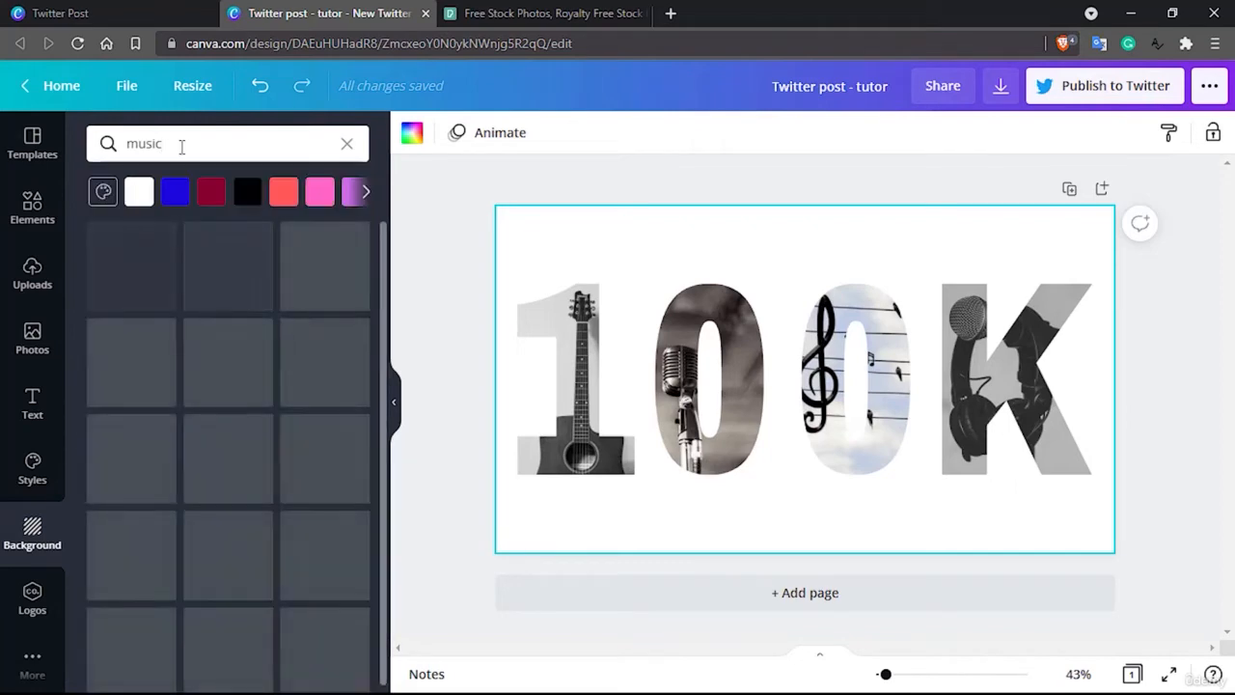
- Browse the background categories and the full list of results for a page background that suits the music theme
left_click(44, 537)
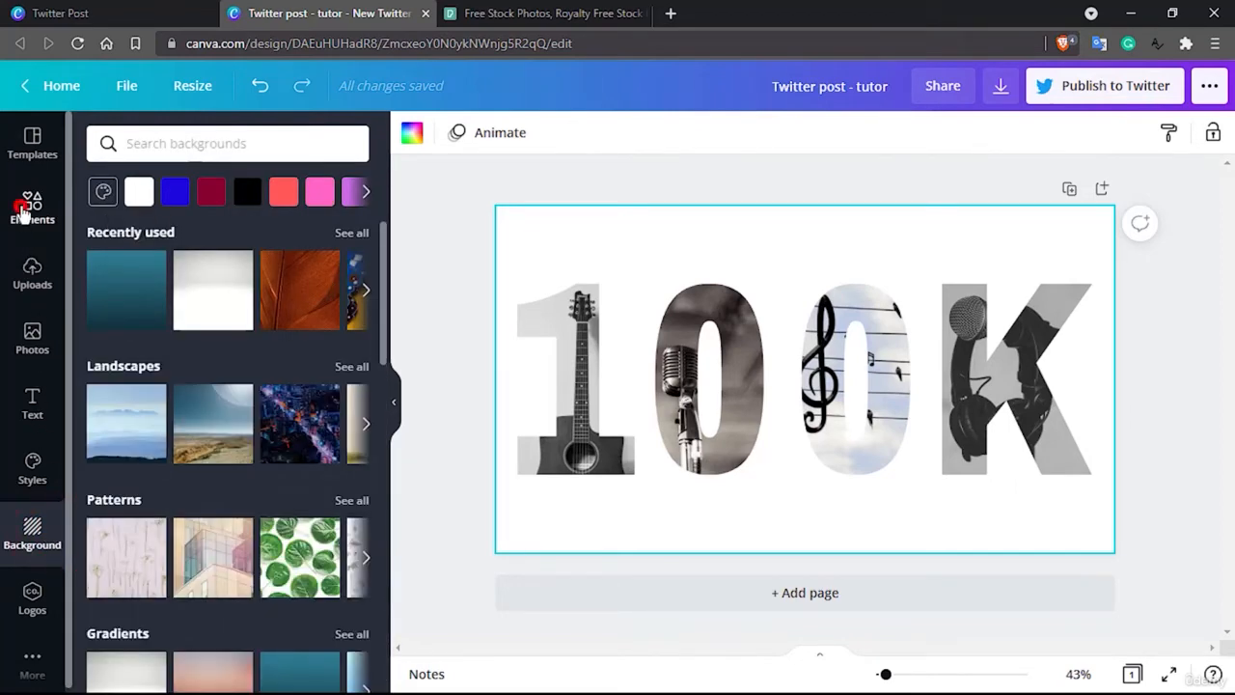
left_click(23, 211)
left_click(35, 532)
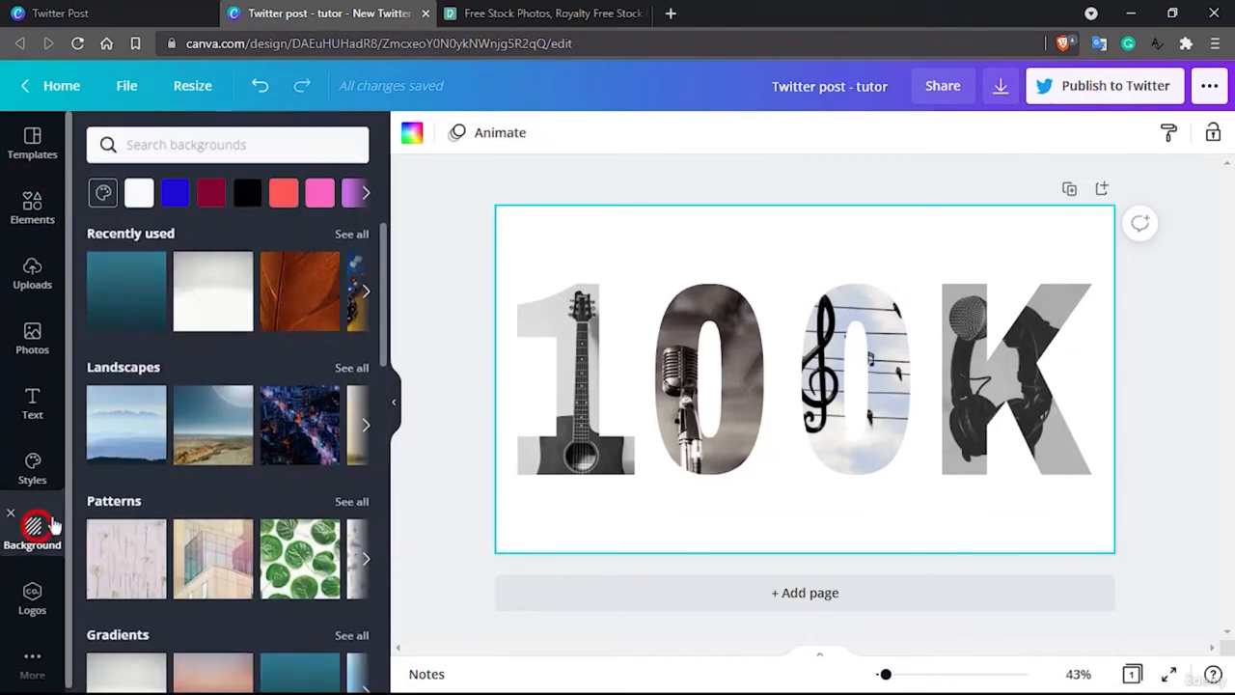
scroll(287, 361, "down", 2)
scroll(287, 361, "down", 5)
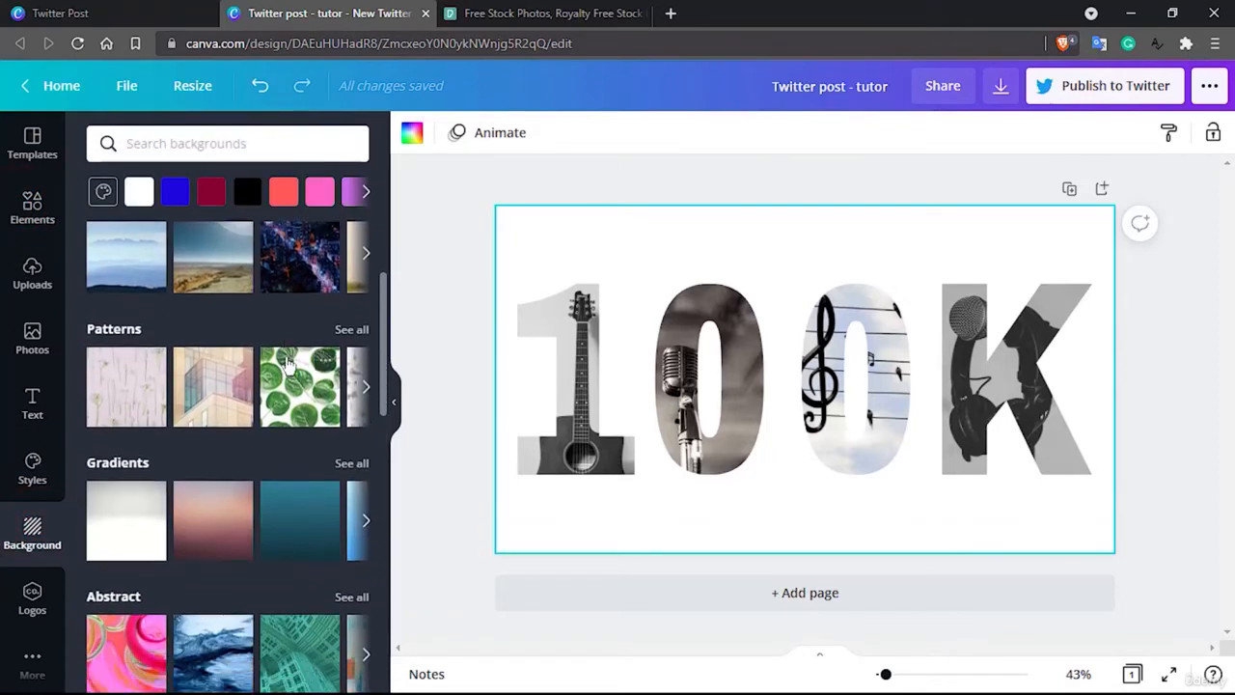
scroll(184, 444, "down", 5)
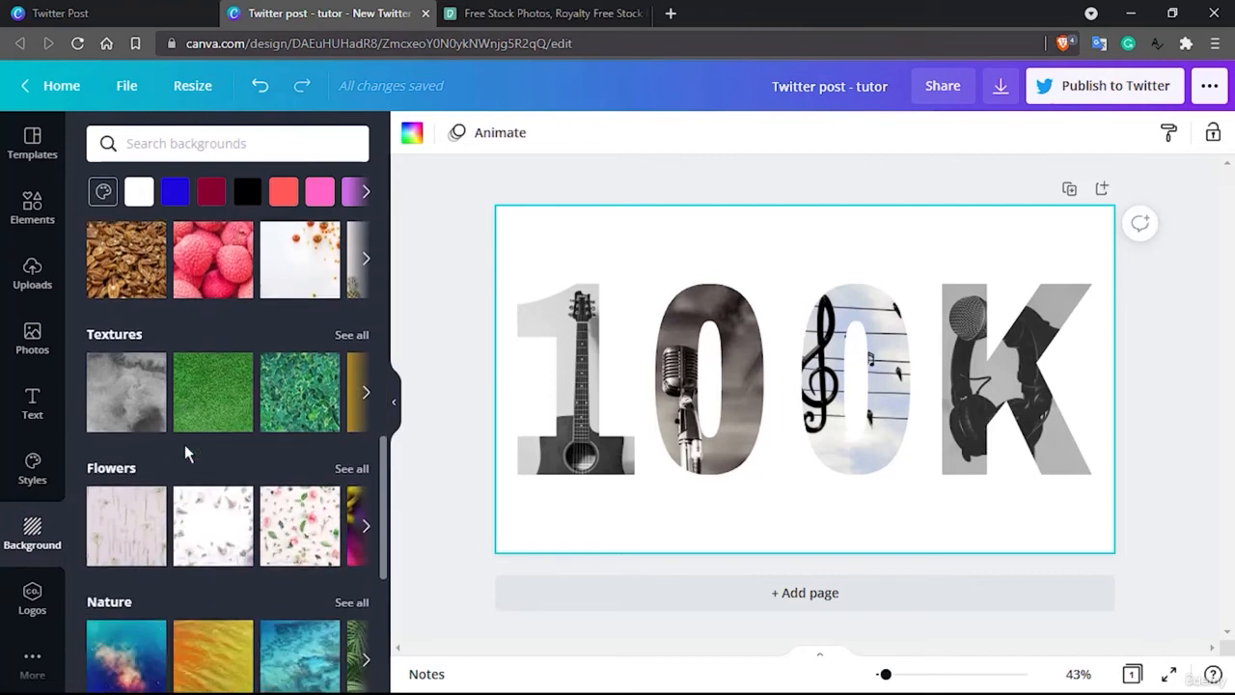
scroll(184, 444, "down", 4)
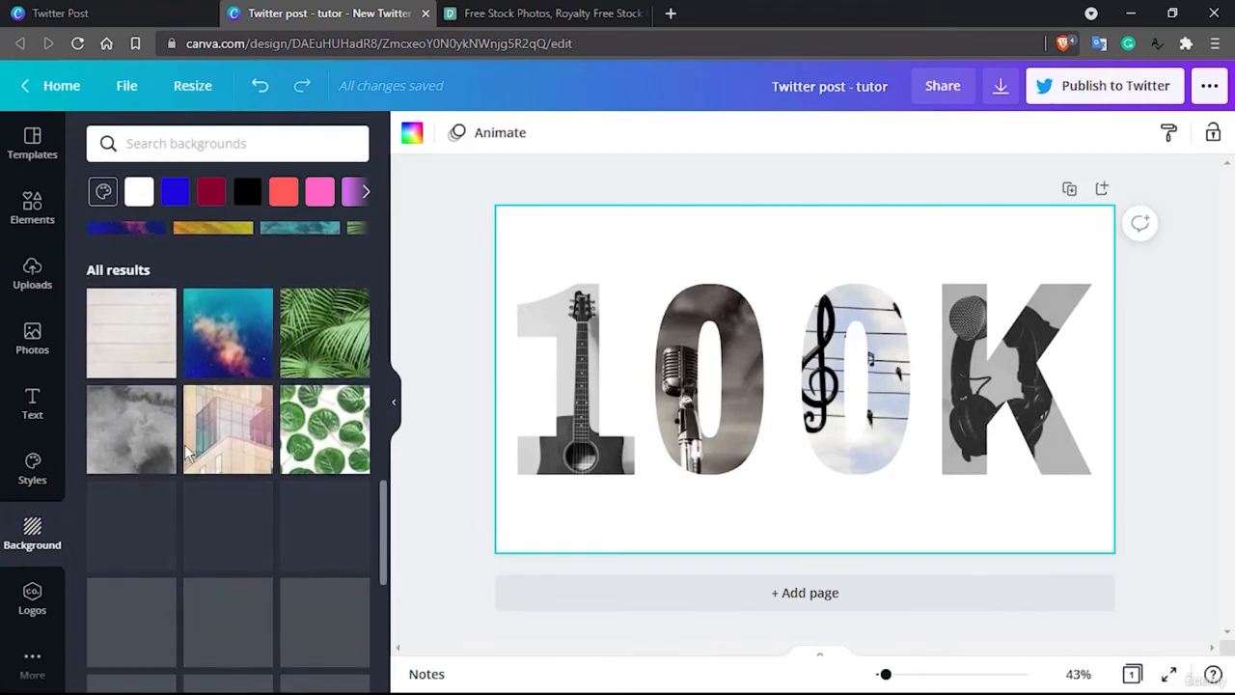
scroll(186, 451, "up", 12)
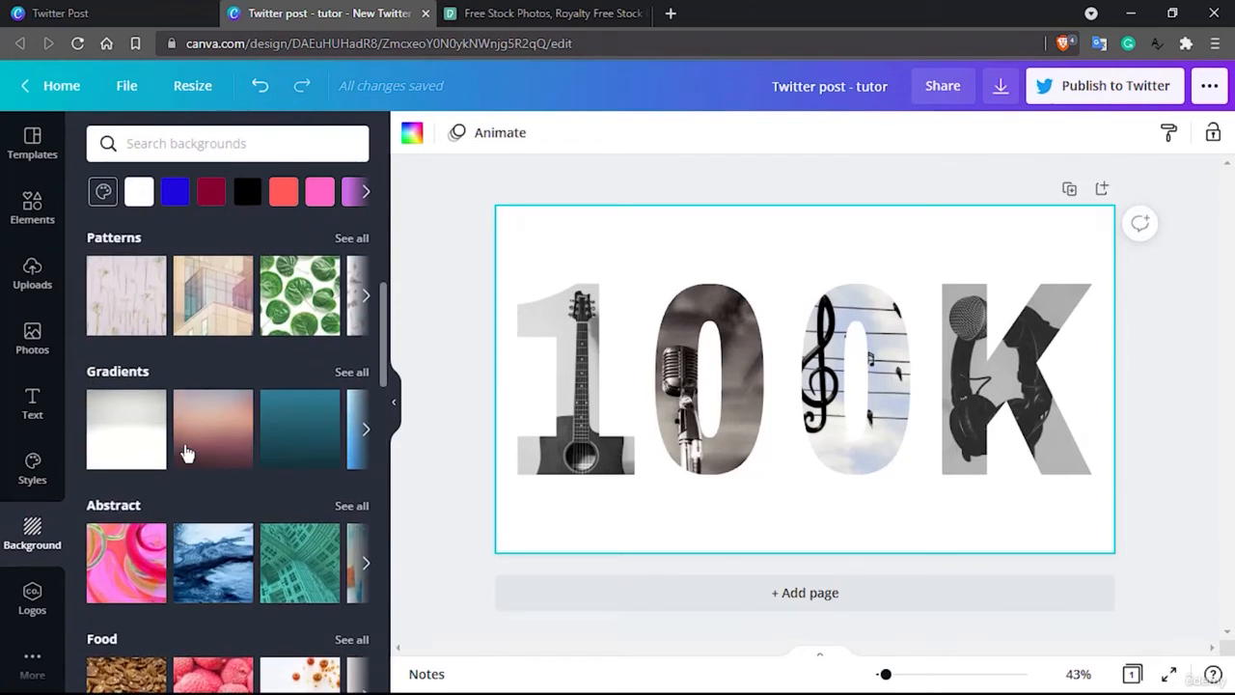
scroll(212, 405, "down", 2)
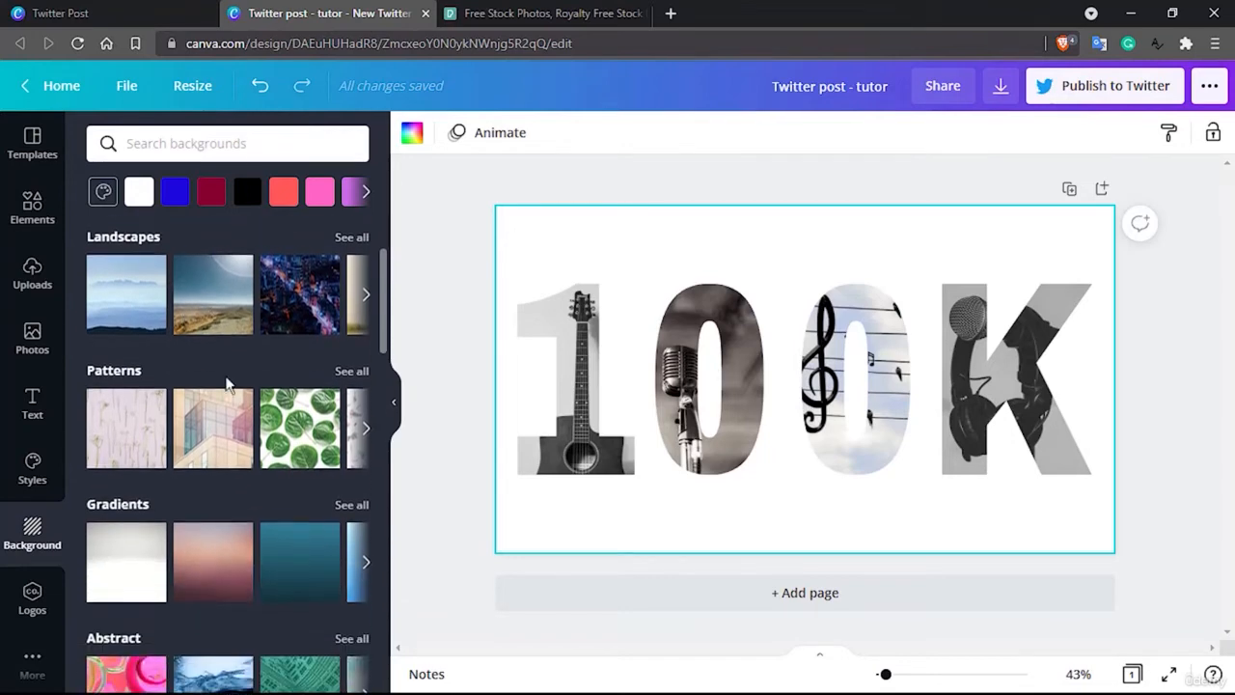
scroll(242, 357, "down", 10)
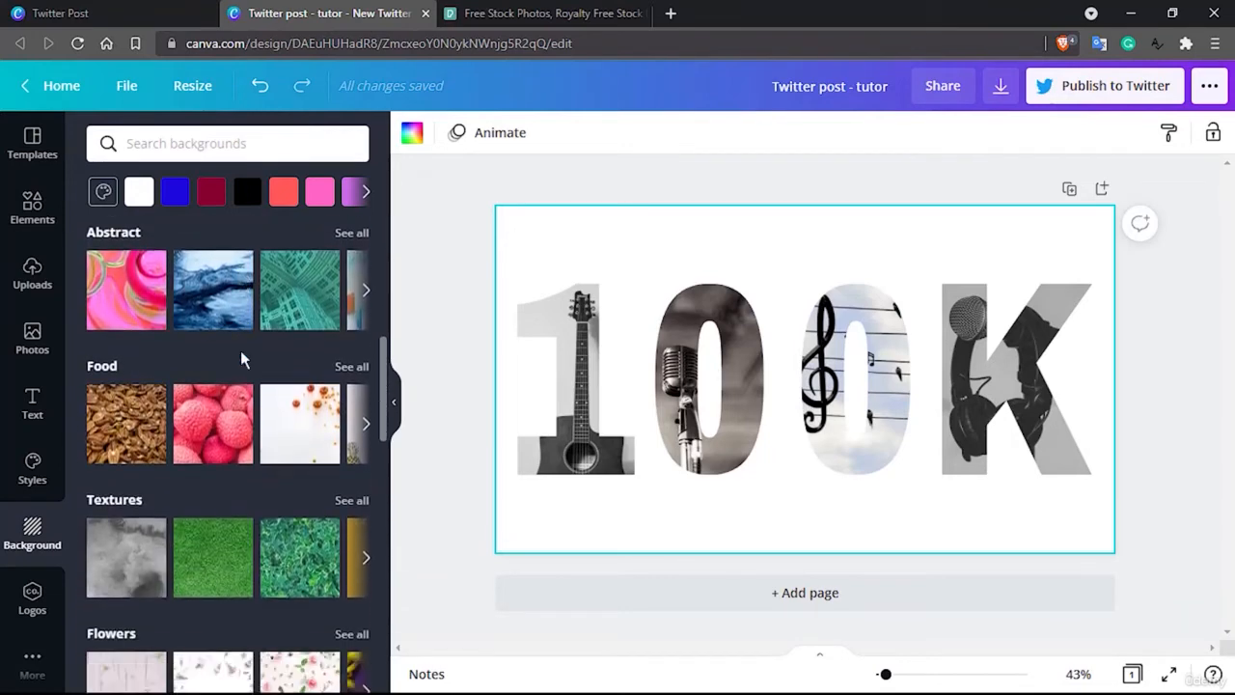
scroll(242, 359, "down", 3)
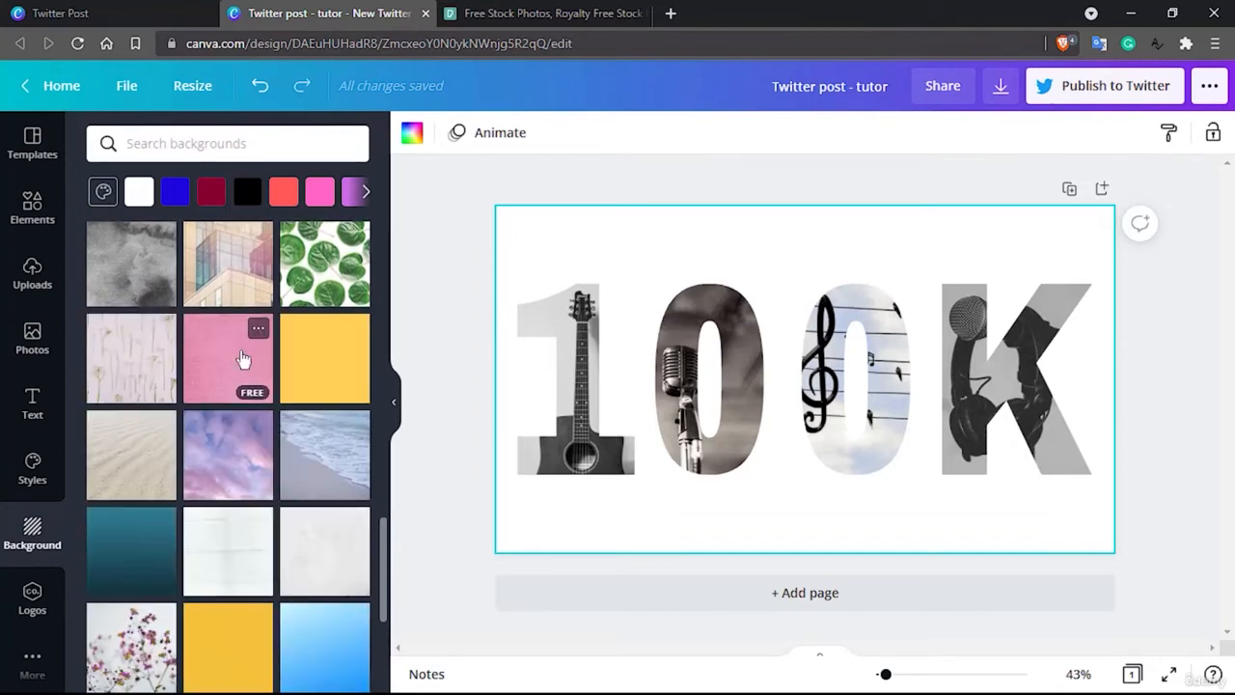
scroll(242, 359, "down", 3)
scroll(242, 359, "down", 2)
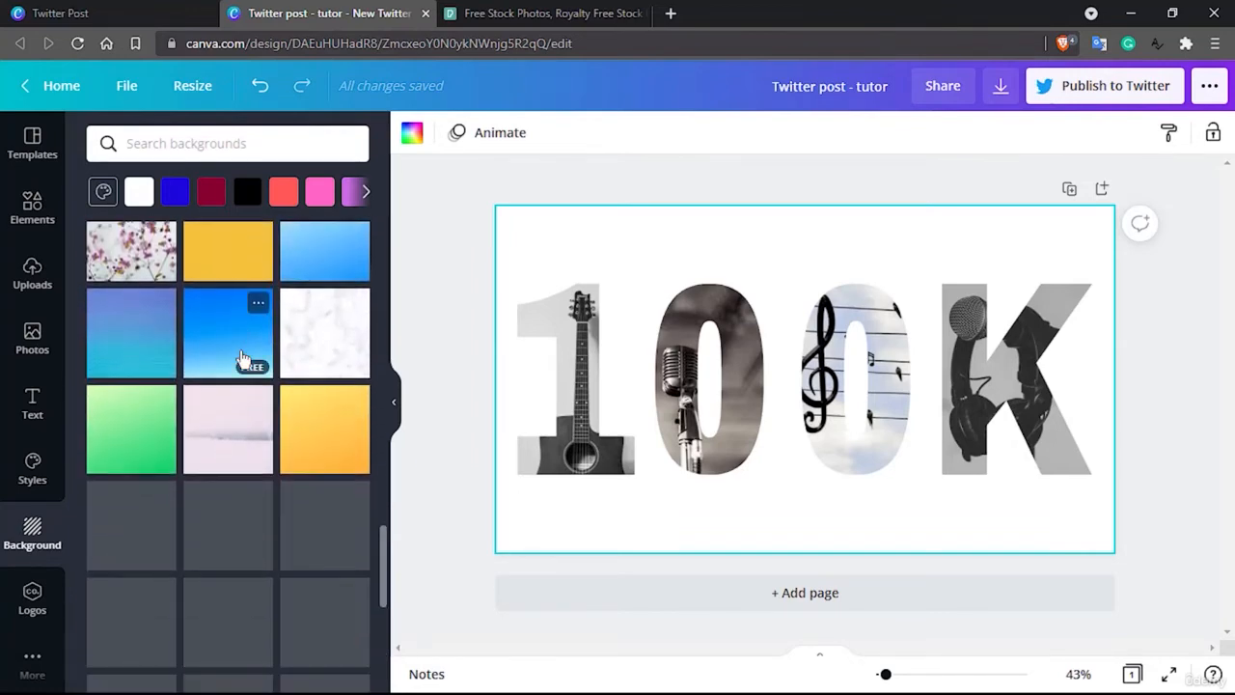
scroll(242, 359, "down", 5)
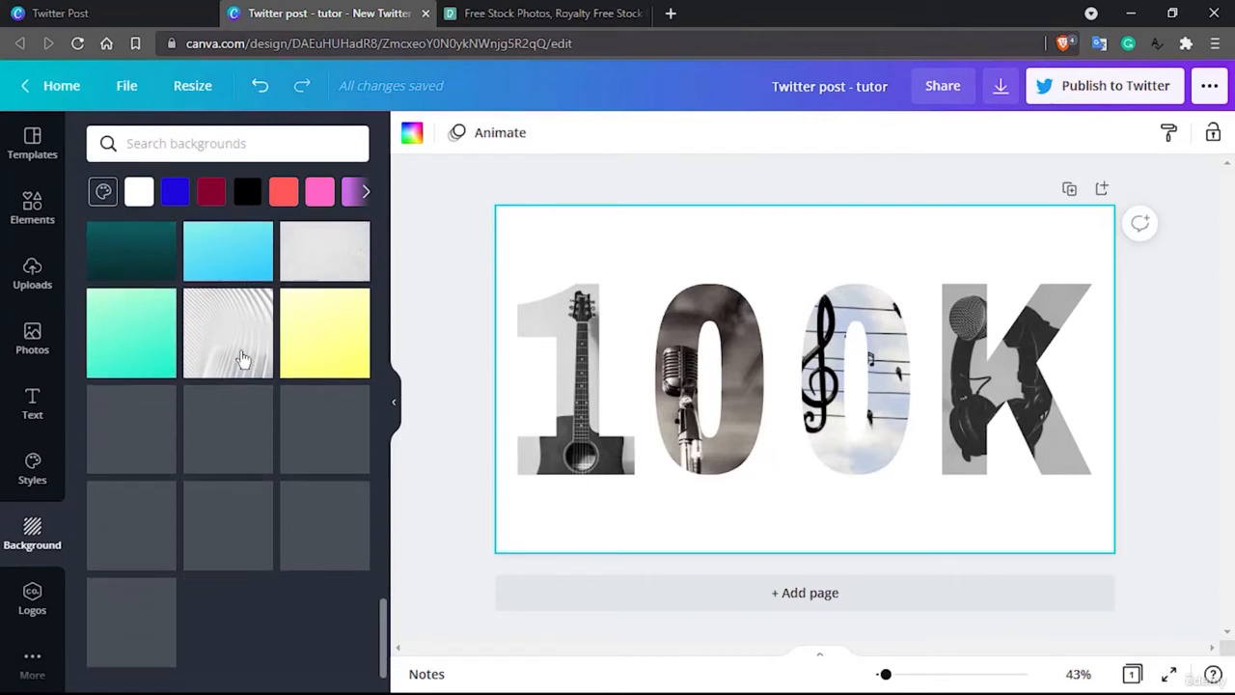
- Try the rainbow-coloured photo with flowing music notes from the "music" photo results as the page background
left_click(32, 210)
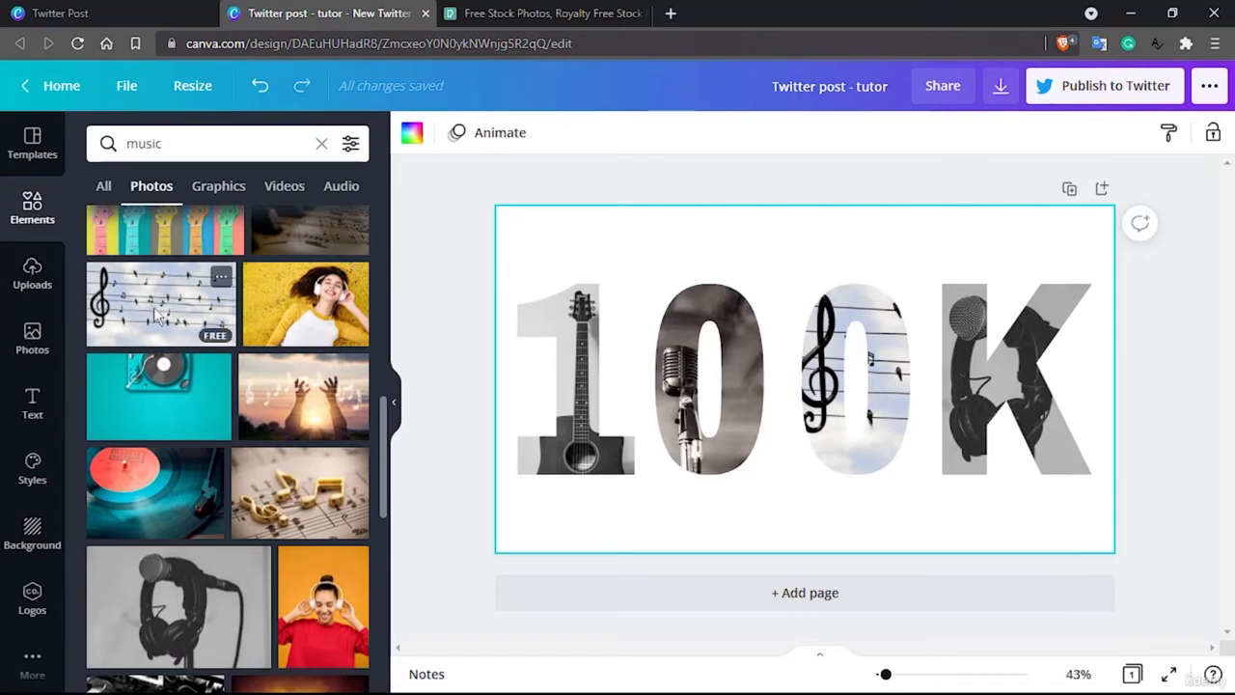
left_click_drag(123, 292, 171, 296)
scroll(217, 409, "down", 5)
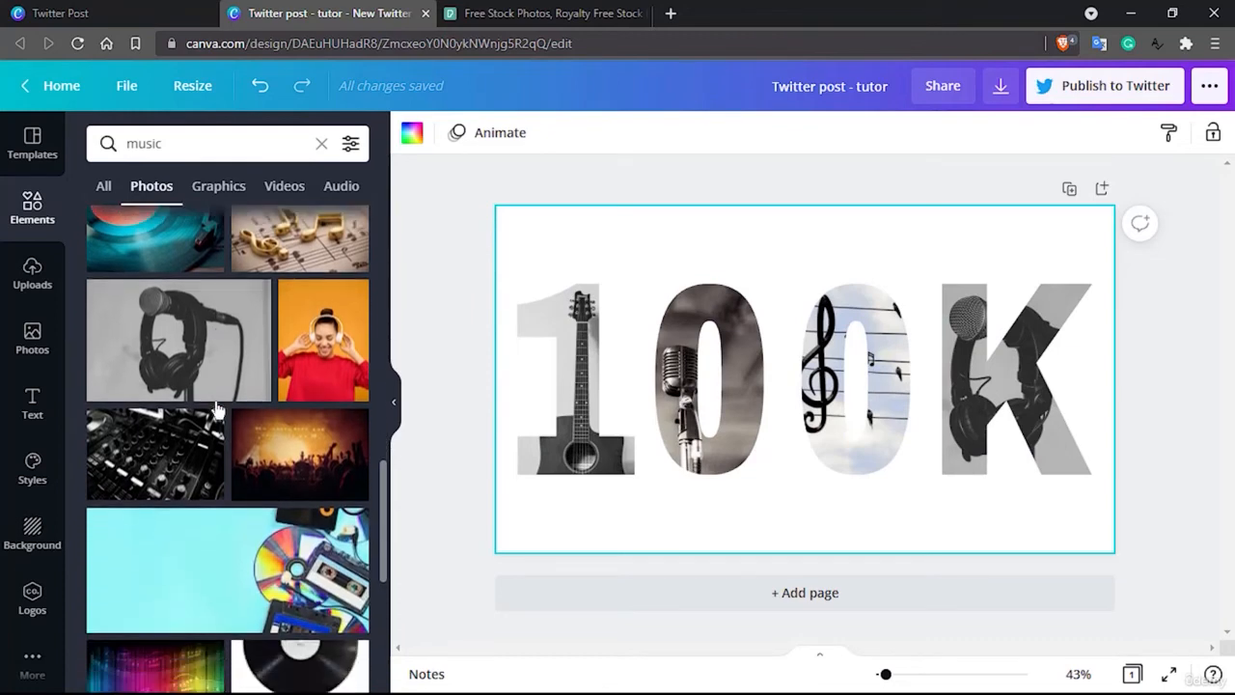
left_click_drag(198, 425, 143, 414)
scroll(144, 414, "down", 4)
left_click_drag(159, 360, 522, 268)
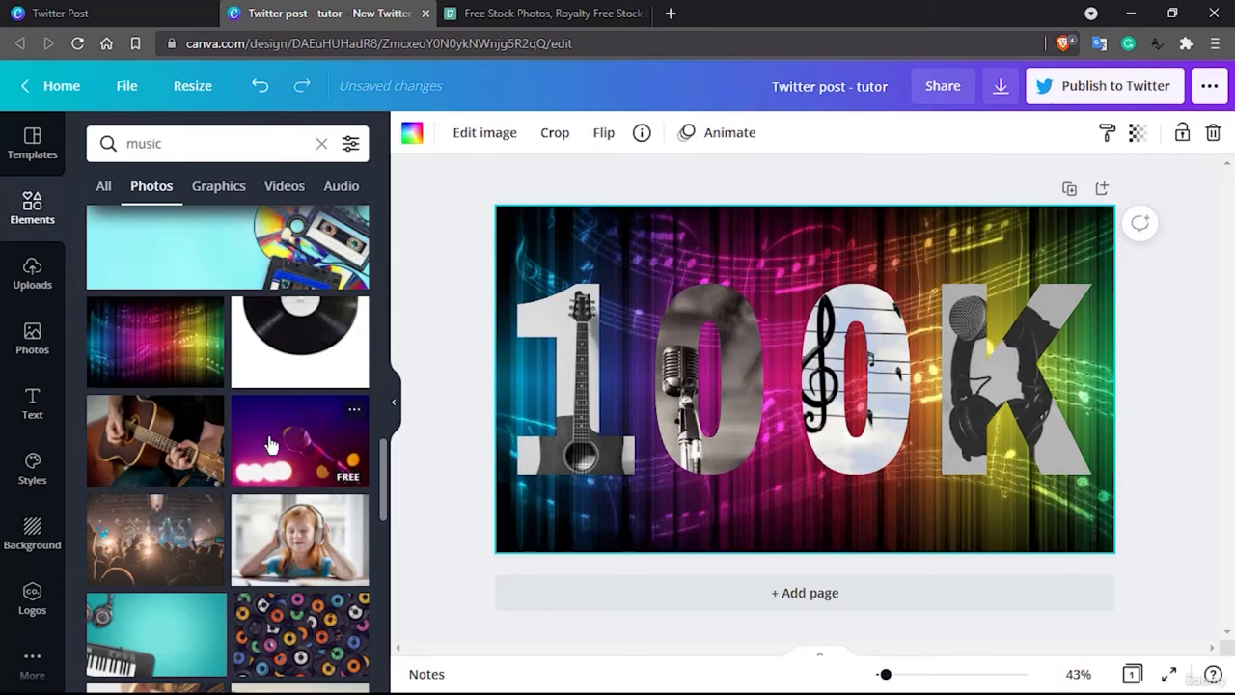
- Try the purple microphone, brown concert crowd and dark acoustic guitar photos one after another as the page background
left_click_drag(270, 444, 521, 254)
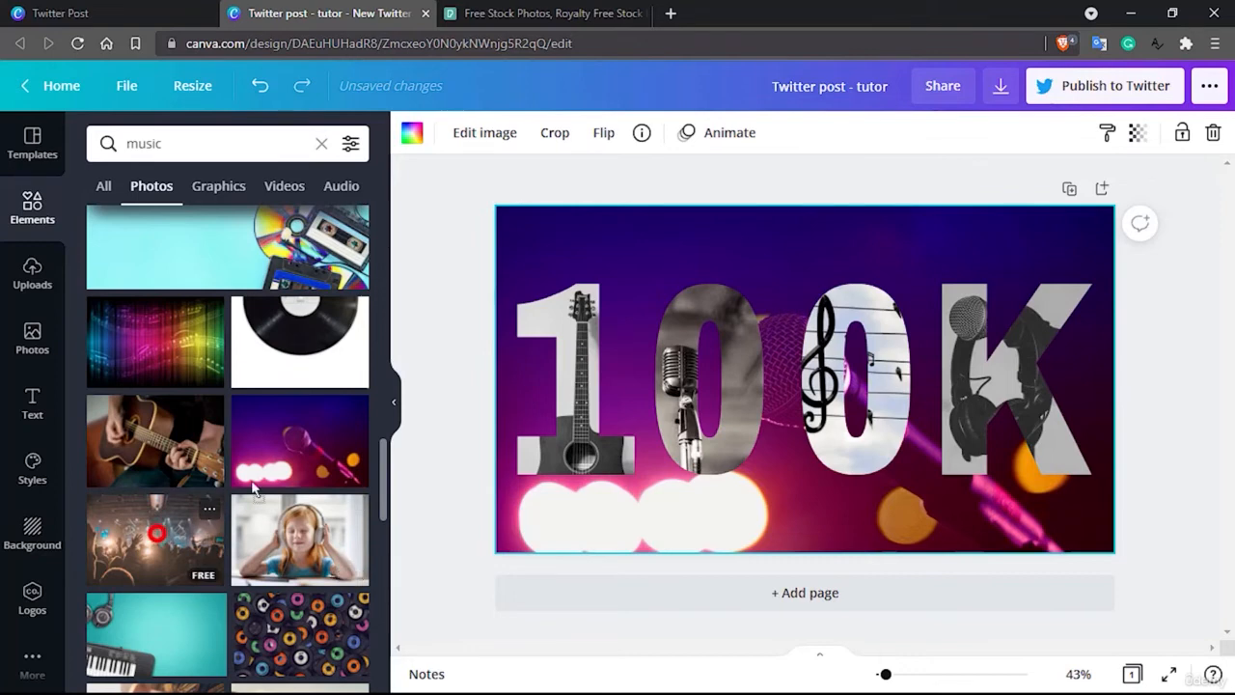
left_click_drag(162, 539, 529, 263)
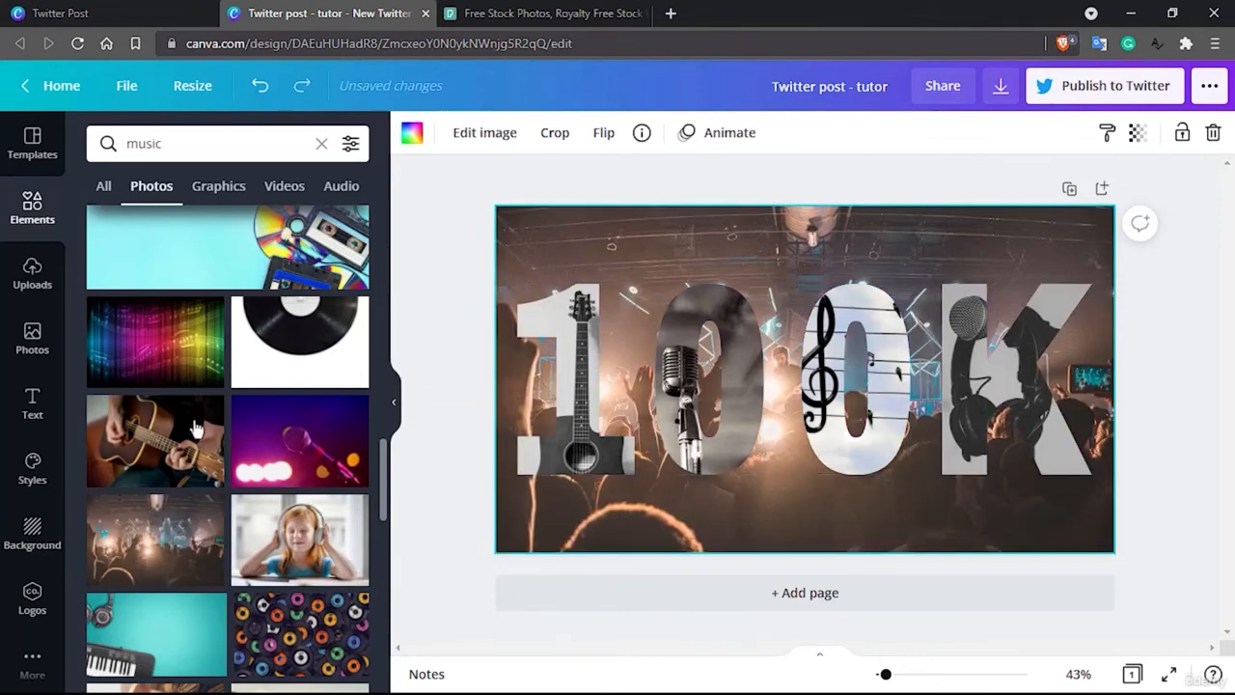
left_click_drag(172, 439, 520, 264)
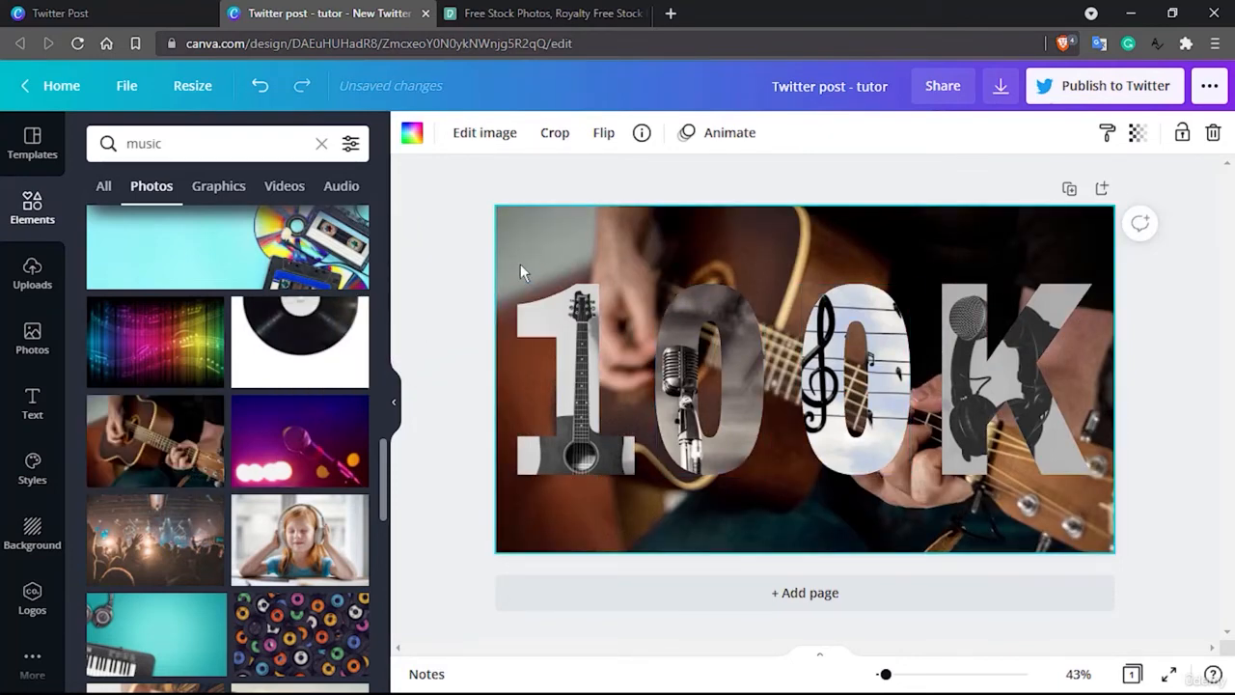
- Try the bright guitar-playing close-up and the saxophonist silhouette at sunset as replacement page backgrounds
scroll(209, 454, "down", 2)
scroll(209, 453, "down", 2)
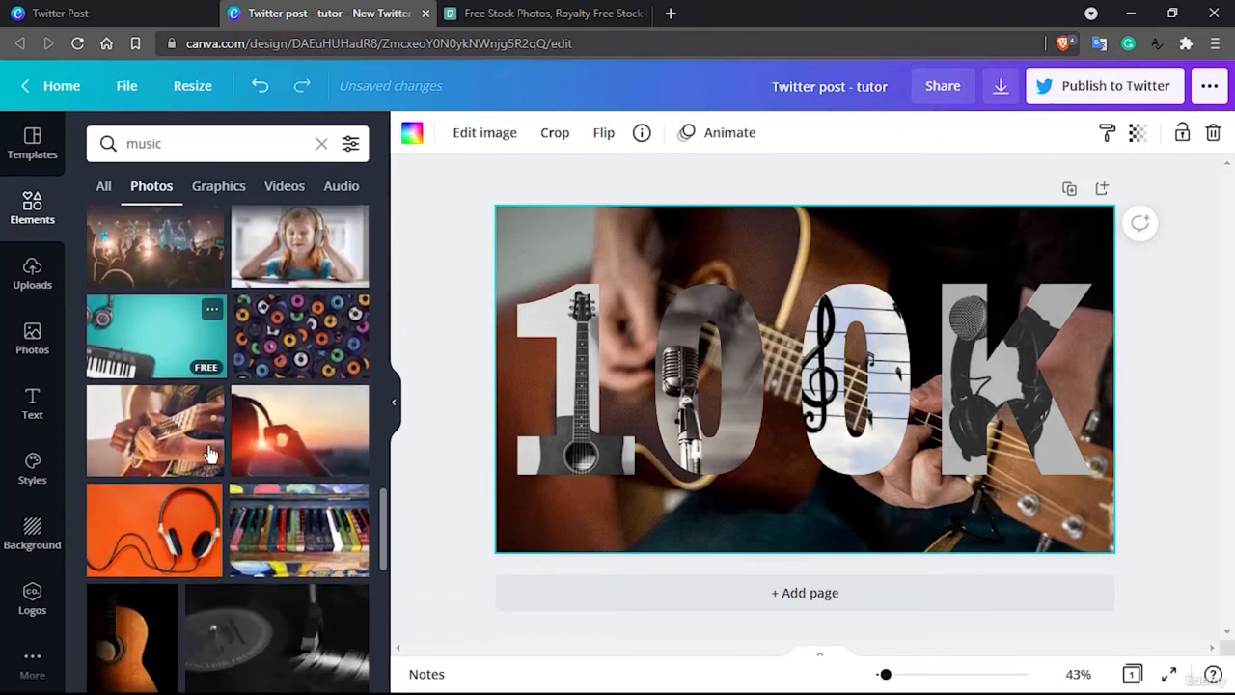
left_click_drag(170, 434, 518, 277)
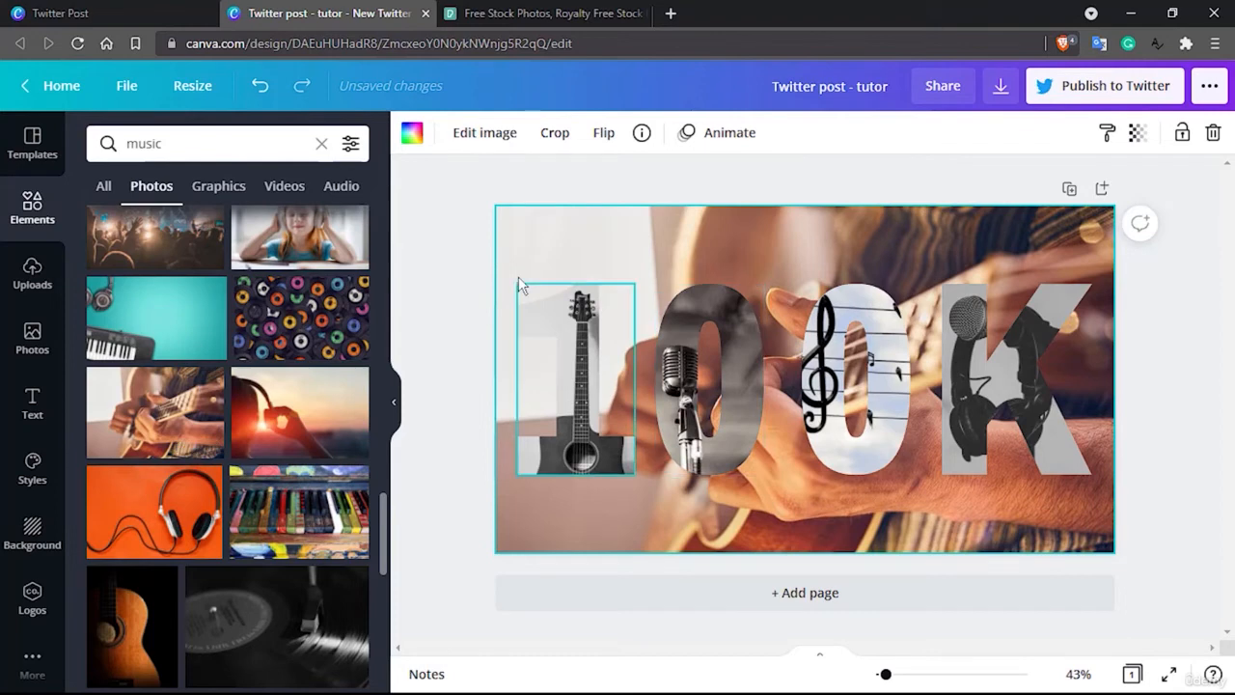
scroll(177, 483, "down", 2)
scroll(177, 483, "down", 2)
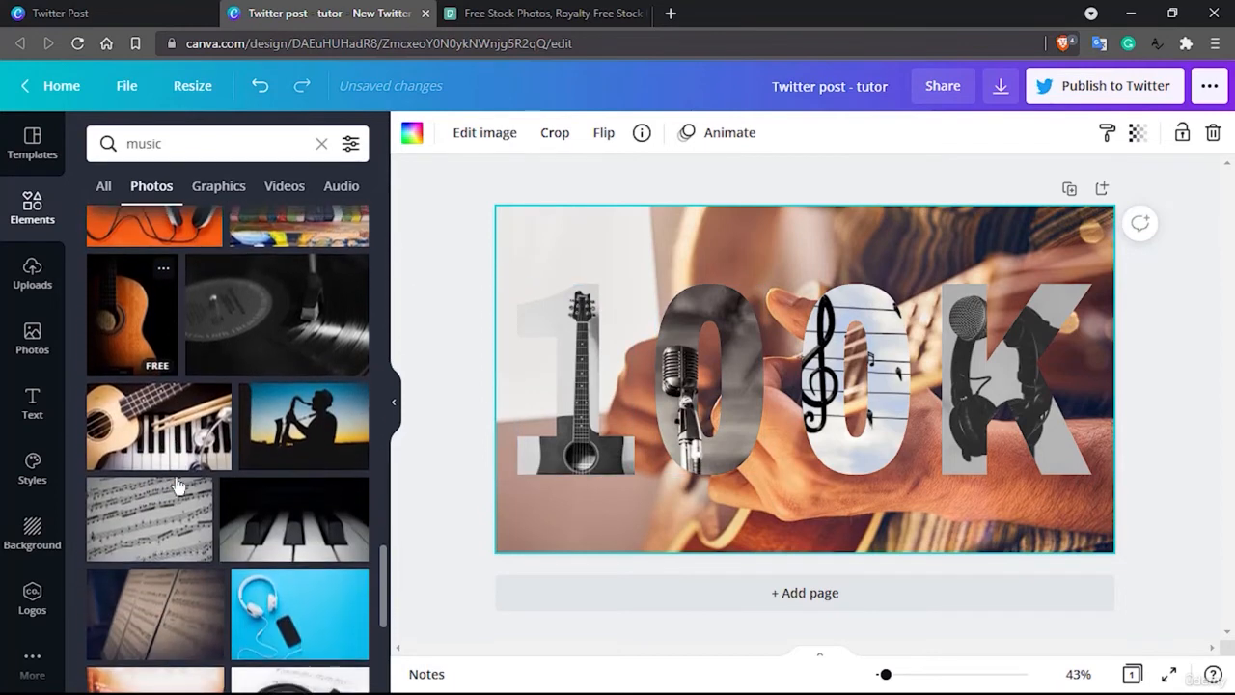
left_click_drag(275, 430, 514, 276)
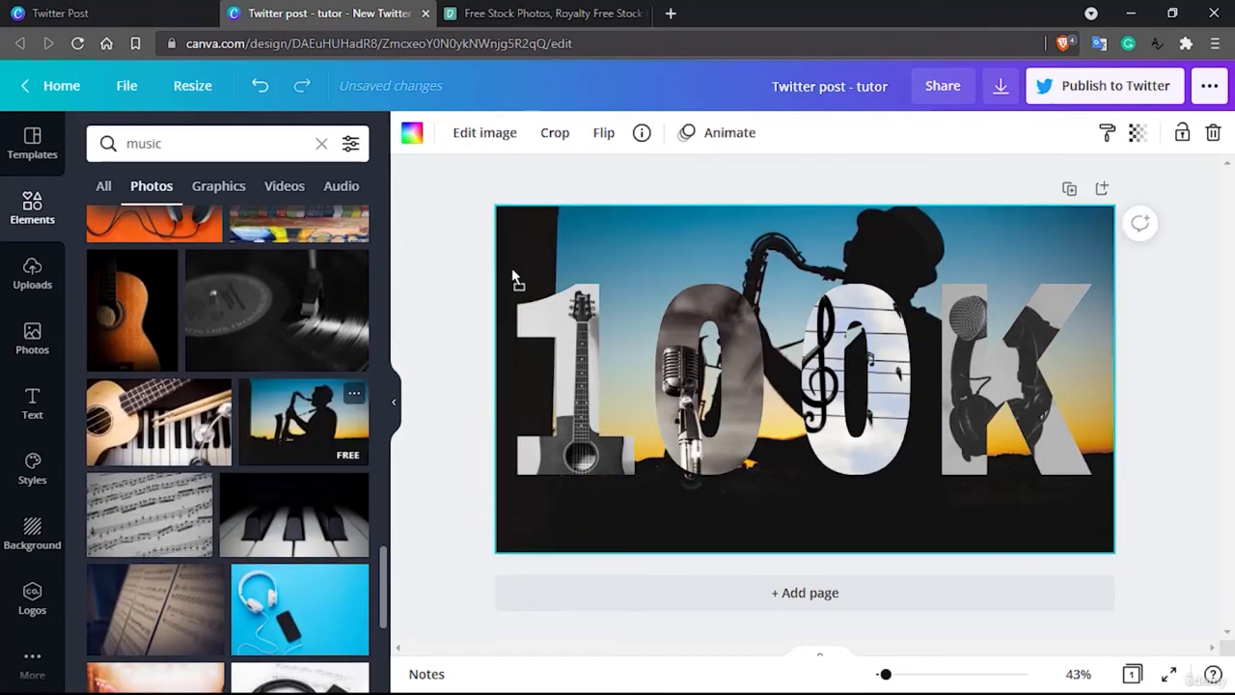
- Try the red-lit concert crowd and the purple crowd with fireworks as replacement page backgrounds
scroll(228, 434, "down", 3)
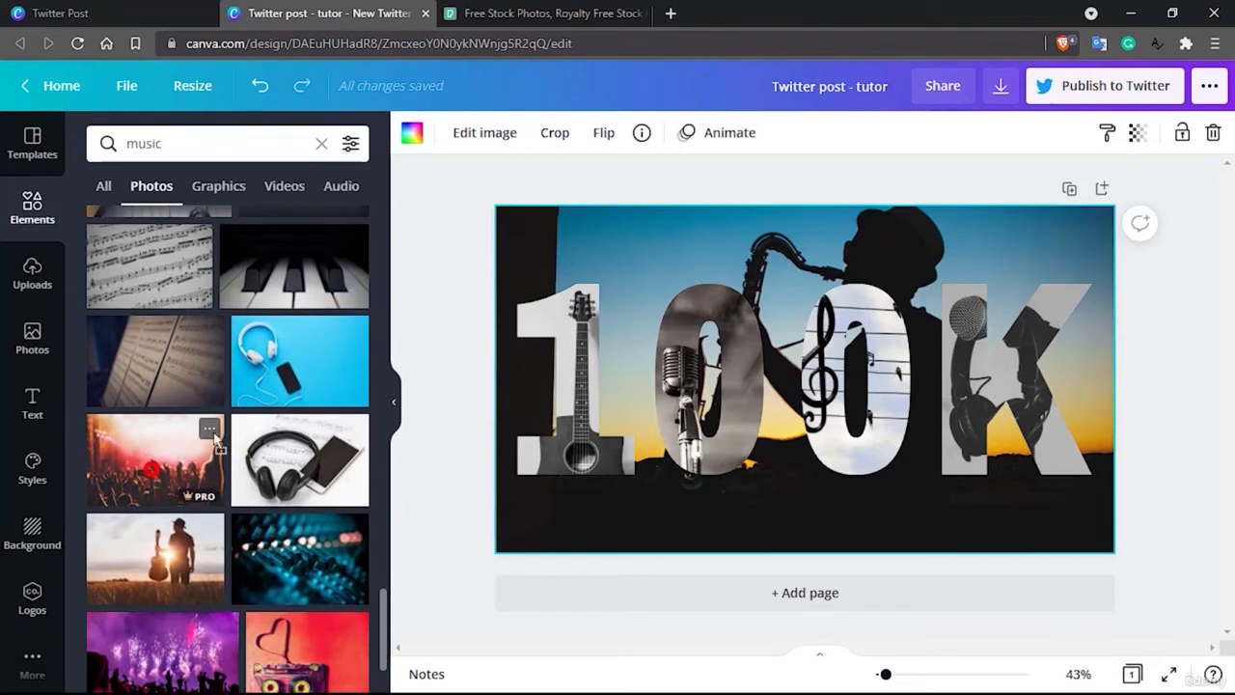
left_click_drag(151, 463, 515, 255)
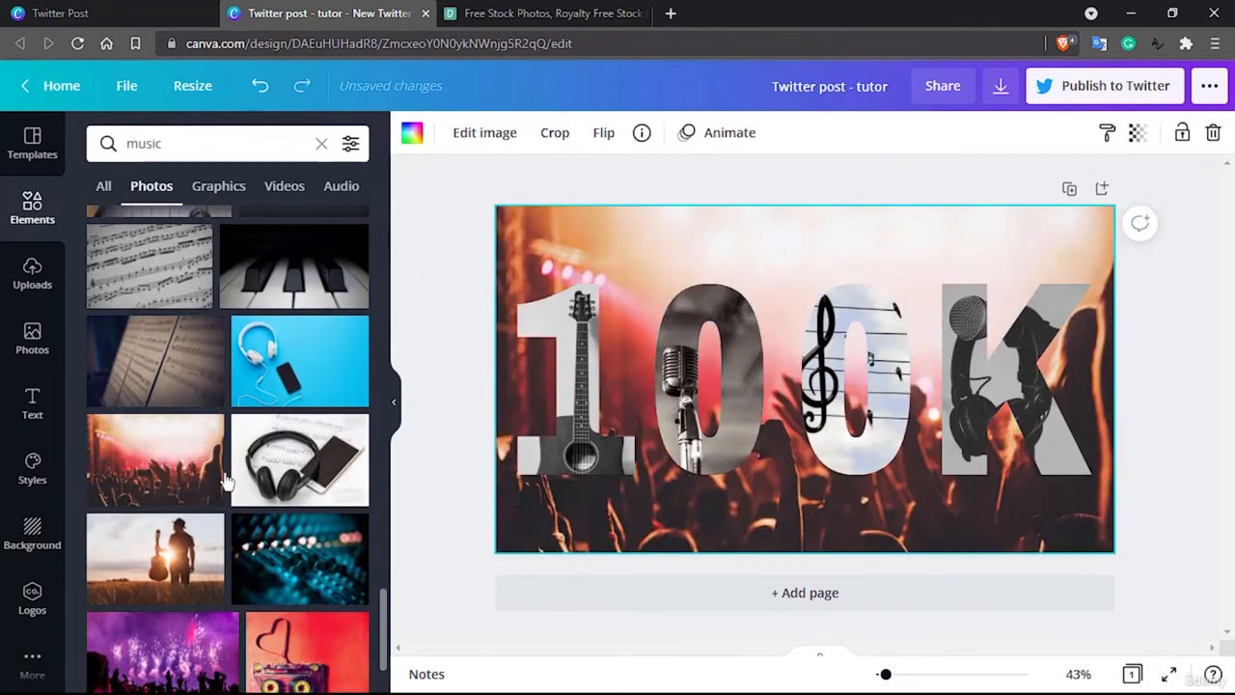
scroll(228, 479, "down", 2)
left_click_drag(141, 506, 524, 259)
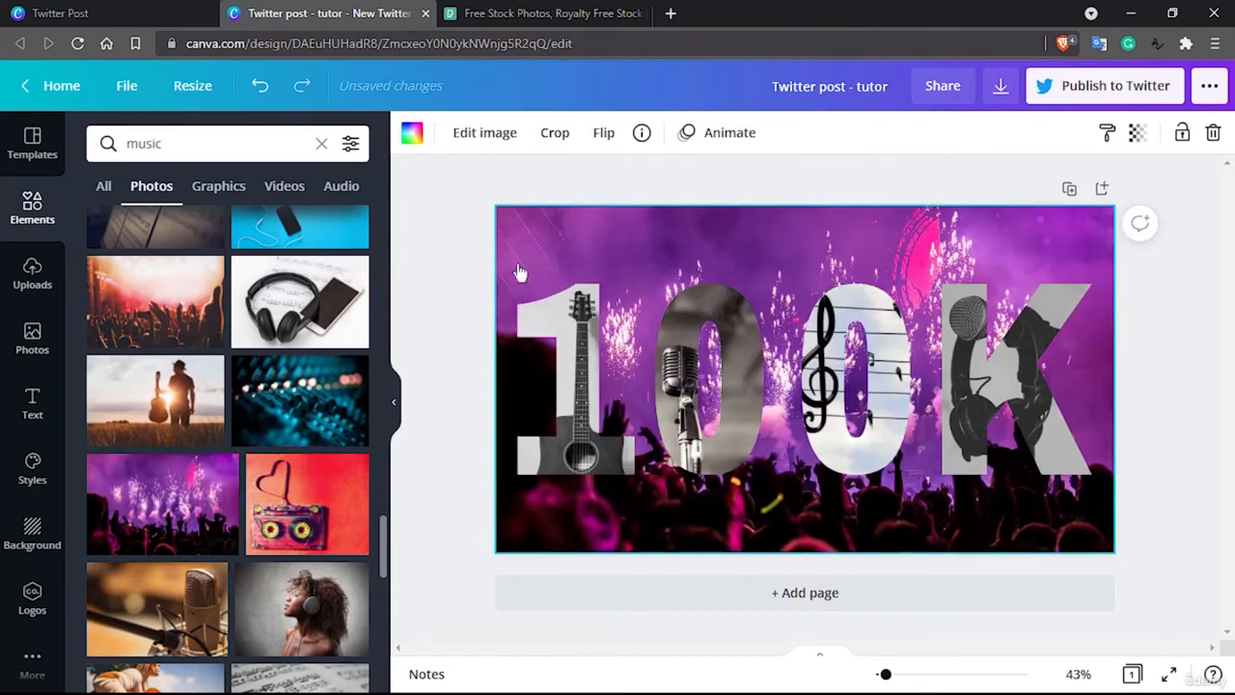
- Try the studio microphone on a brown backdrop and the outdoor acoustic guitar player as page backgrounds
scroll(193, 435, "down", 3)
left_click_drag(166, 394, 509, 266)
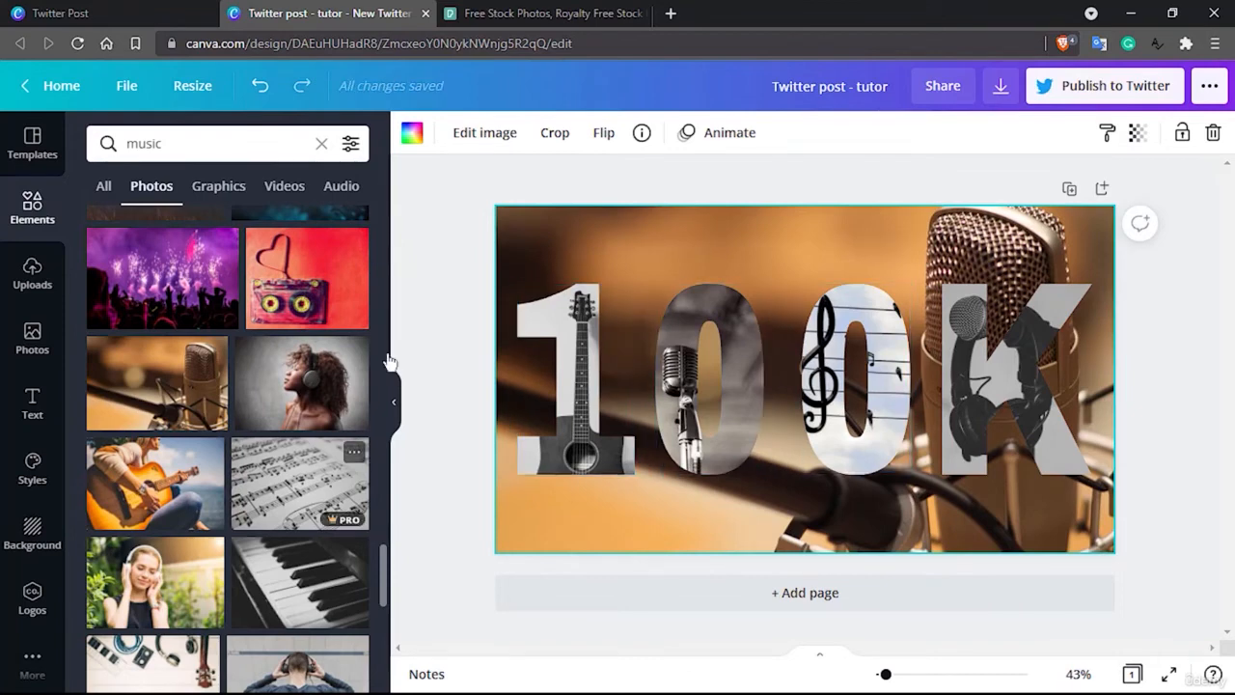
left_click_drag(143, 460, 522, 273)
- Try the golden notes on a black backdrop and the black-and-white flowing staff photo as page backgrounds
scroll(242, 424, "down", 5)
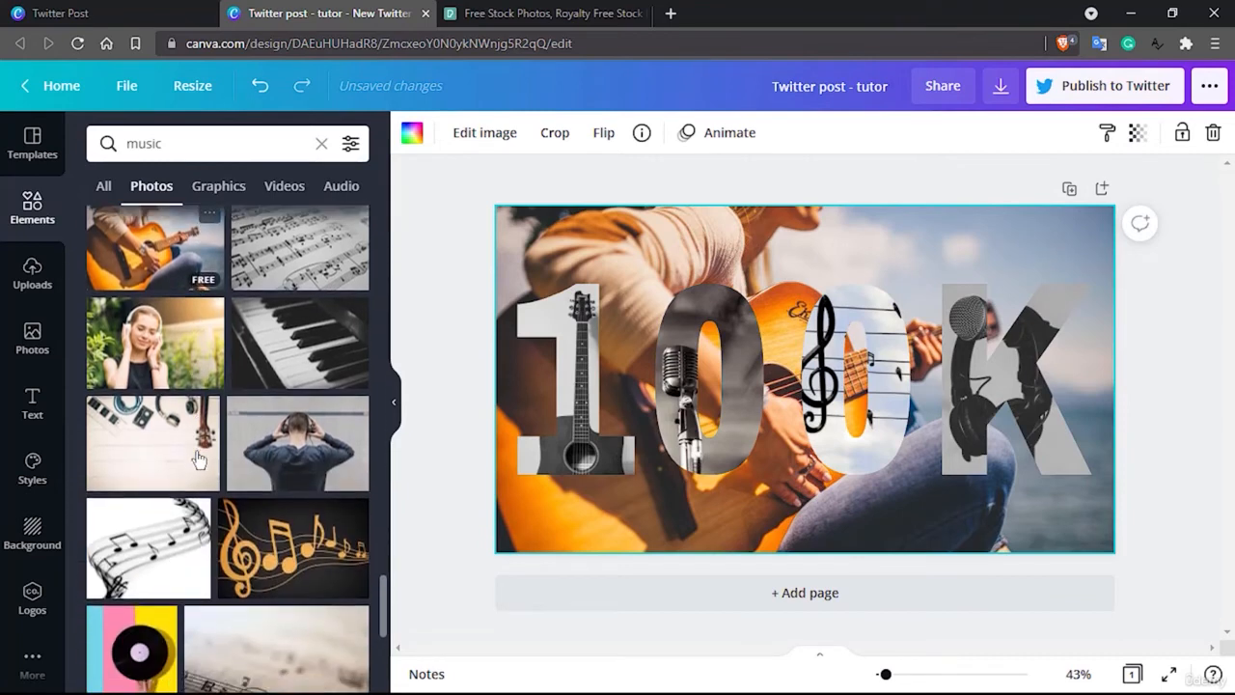
left_click_drag(247, 442, 525, 253)
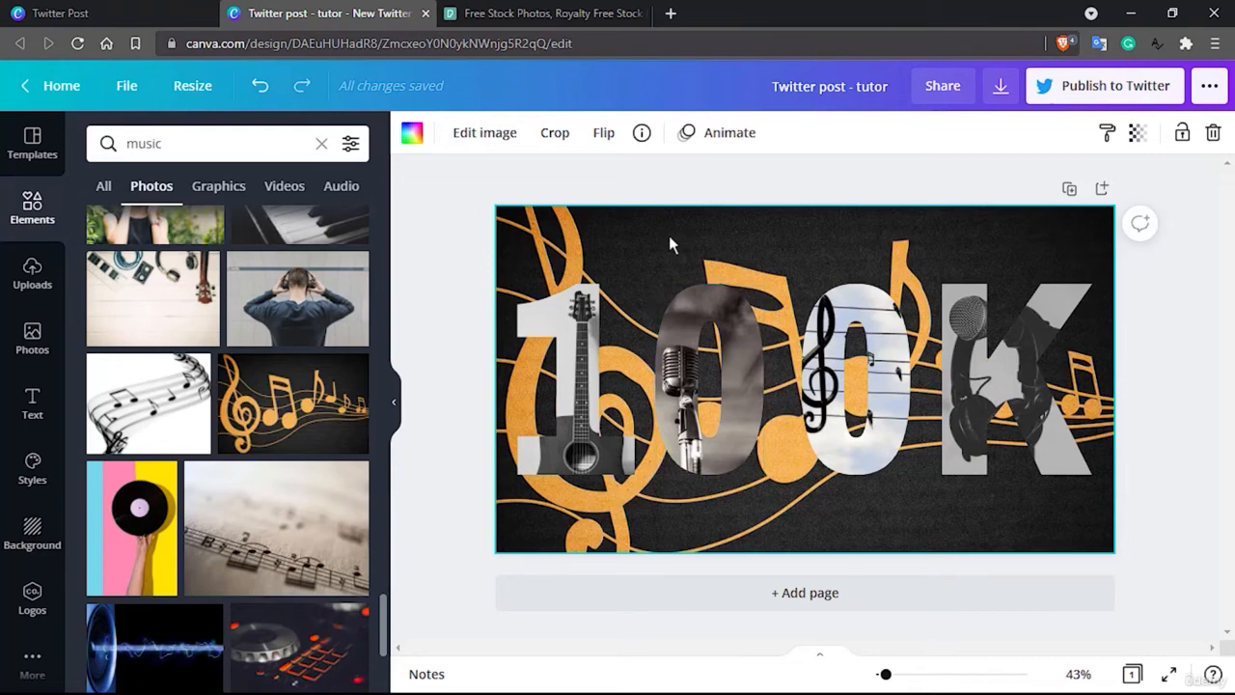
left_click(614, 229)
left_click_drag(147, 407, 519, 232)
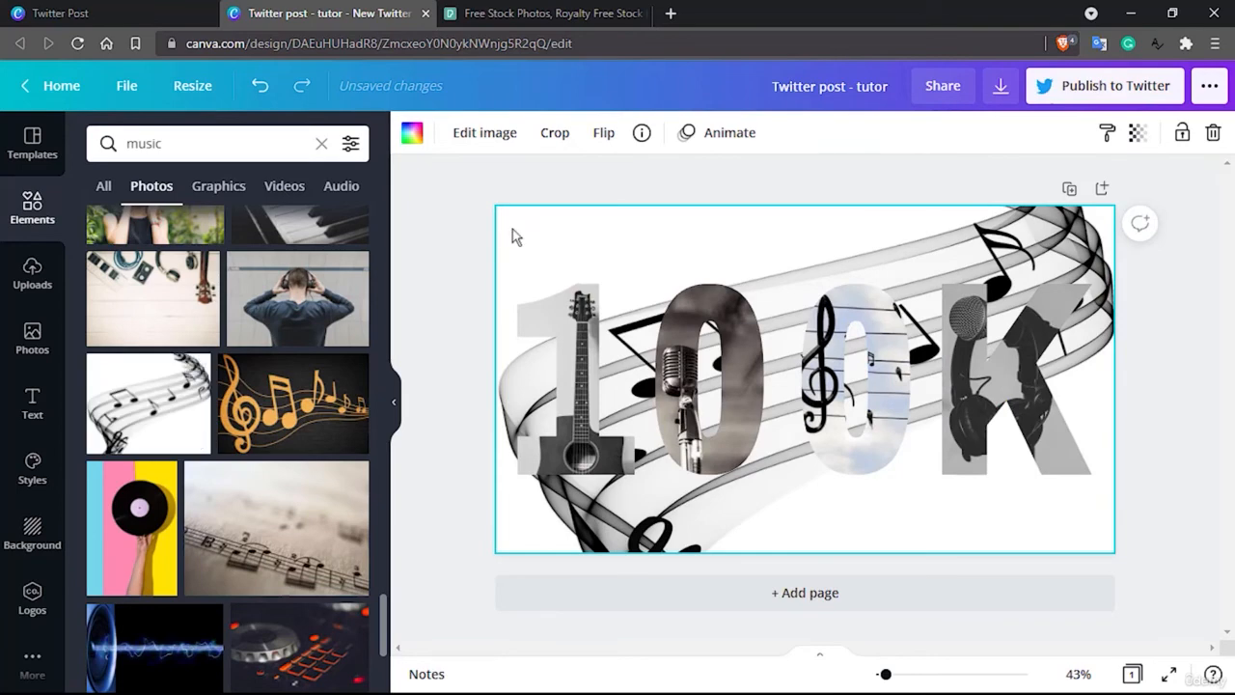
- Try the hand holding a cassette against the sky and the row of colourful guitars as page backgrounds
scroll(264, 422, "down", 5)
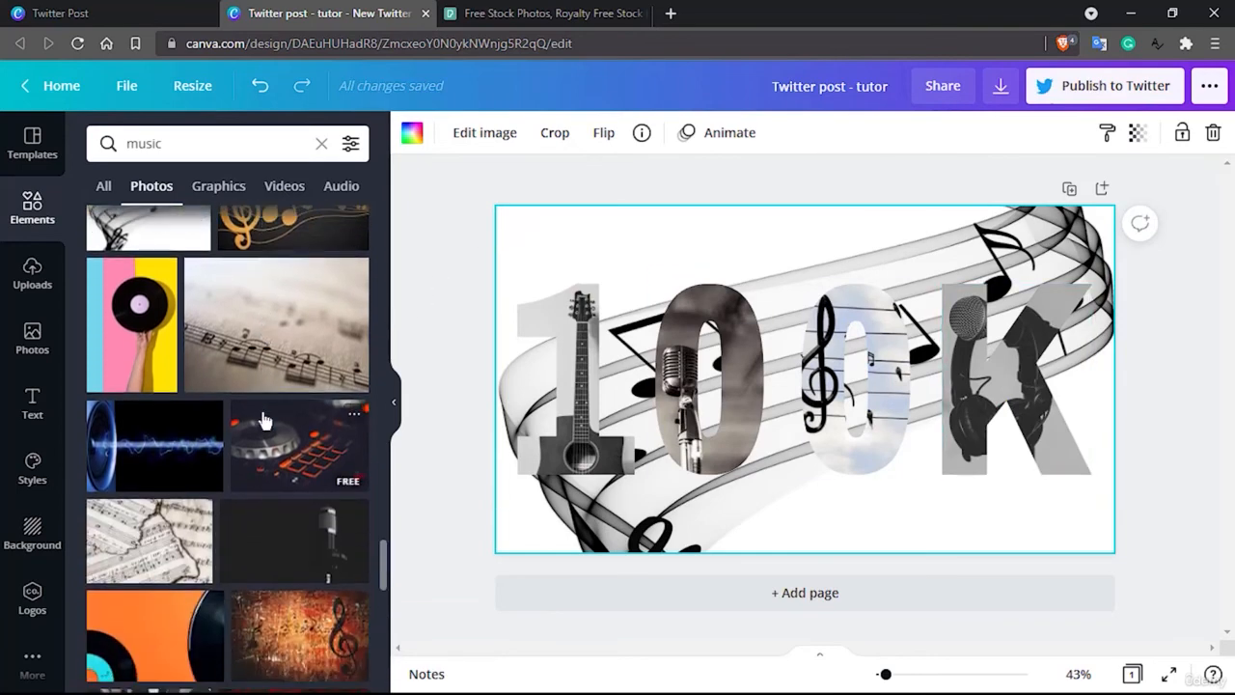
scroll(264, 421, "down", 3)
scroll(265, 422, "down", 5)
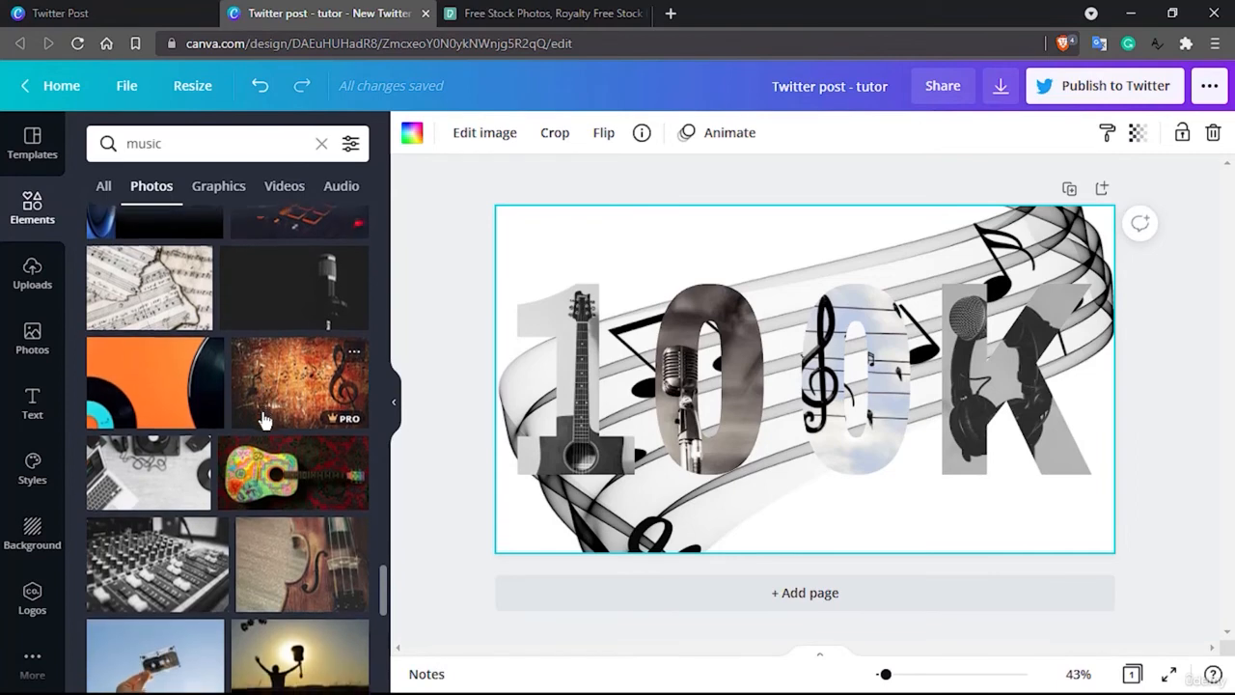
left_click_drag(176, 440, 527, 241)
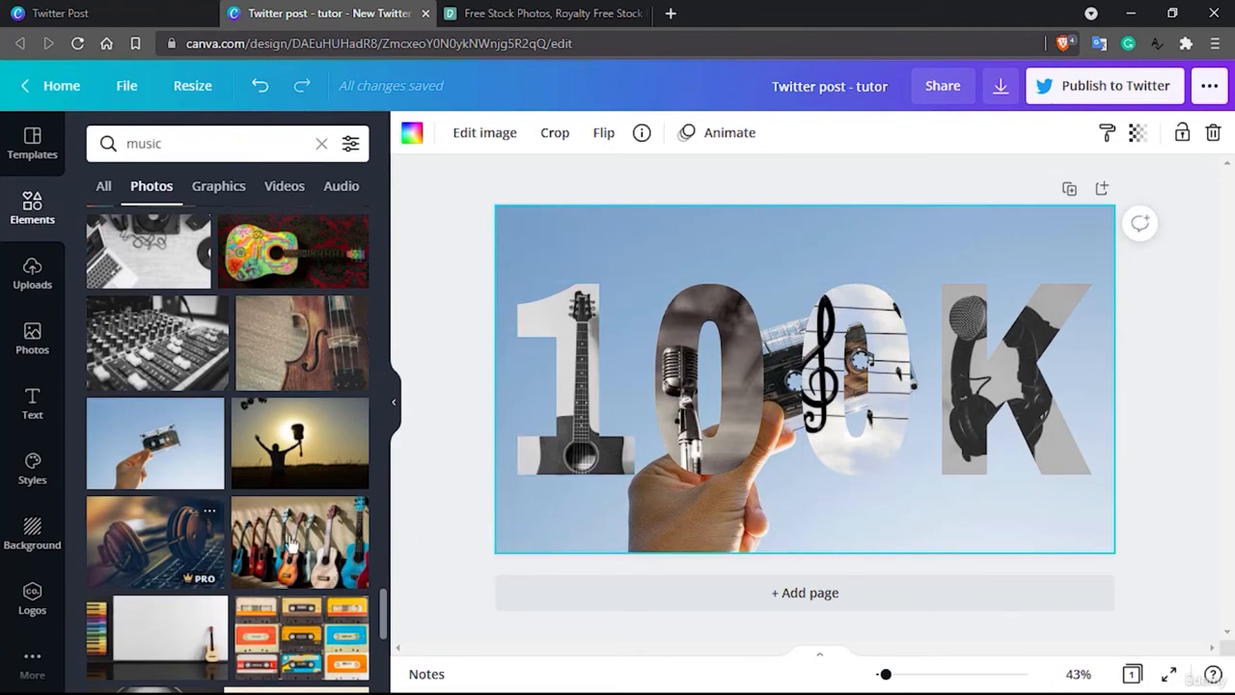
left_click_drag(250, 536, 512, 280)
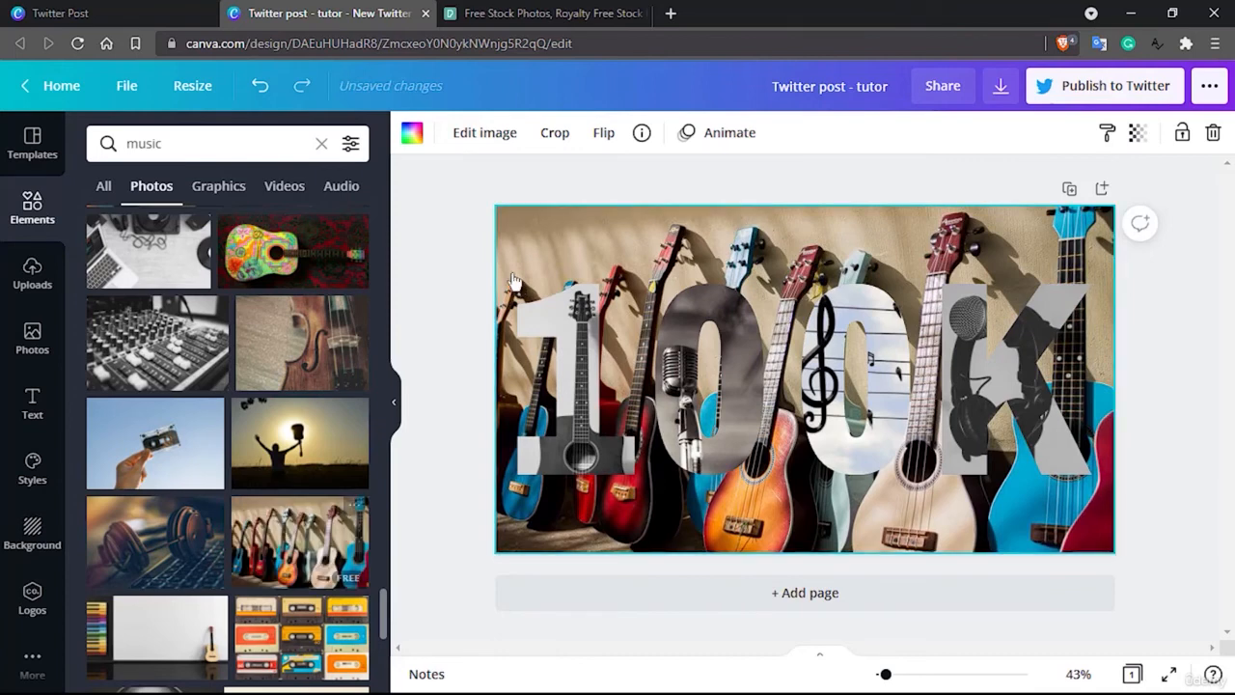
- Replace the page background with the concert stage photo showing yellow spotlights above the crowd
scroll(289, 444, "down", 2)
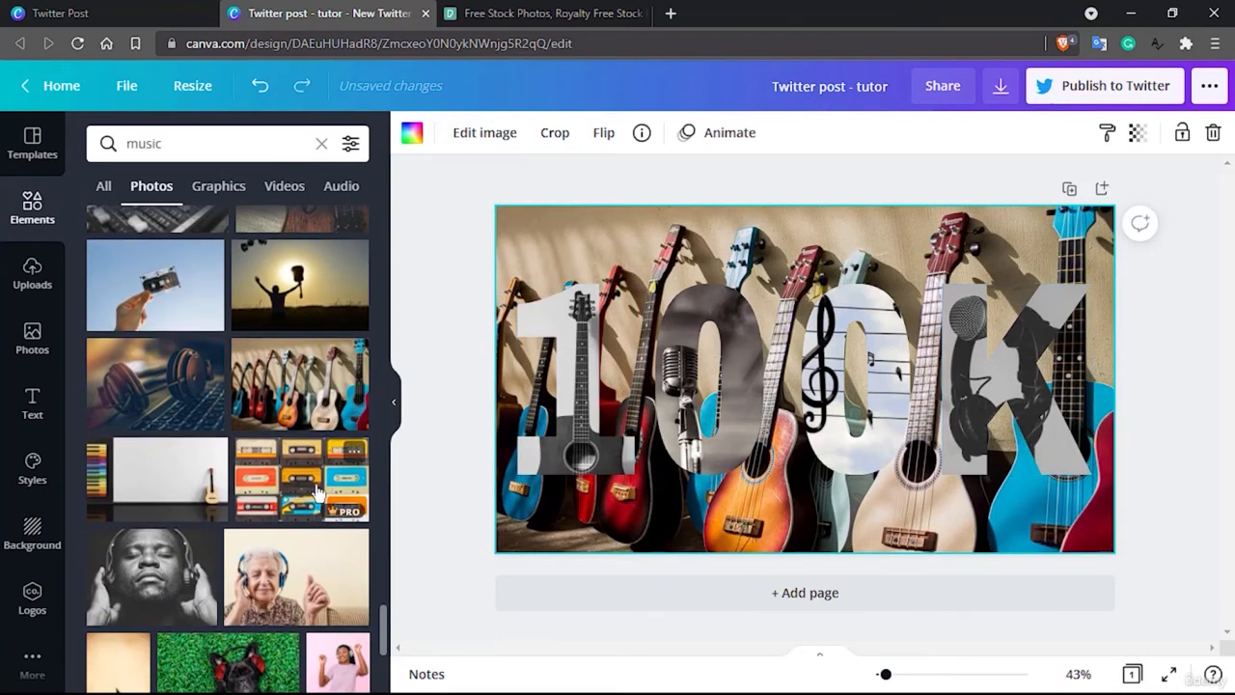
scroll(319, 492, "down", 3)
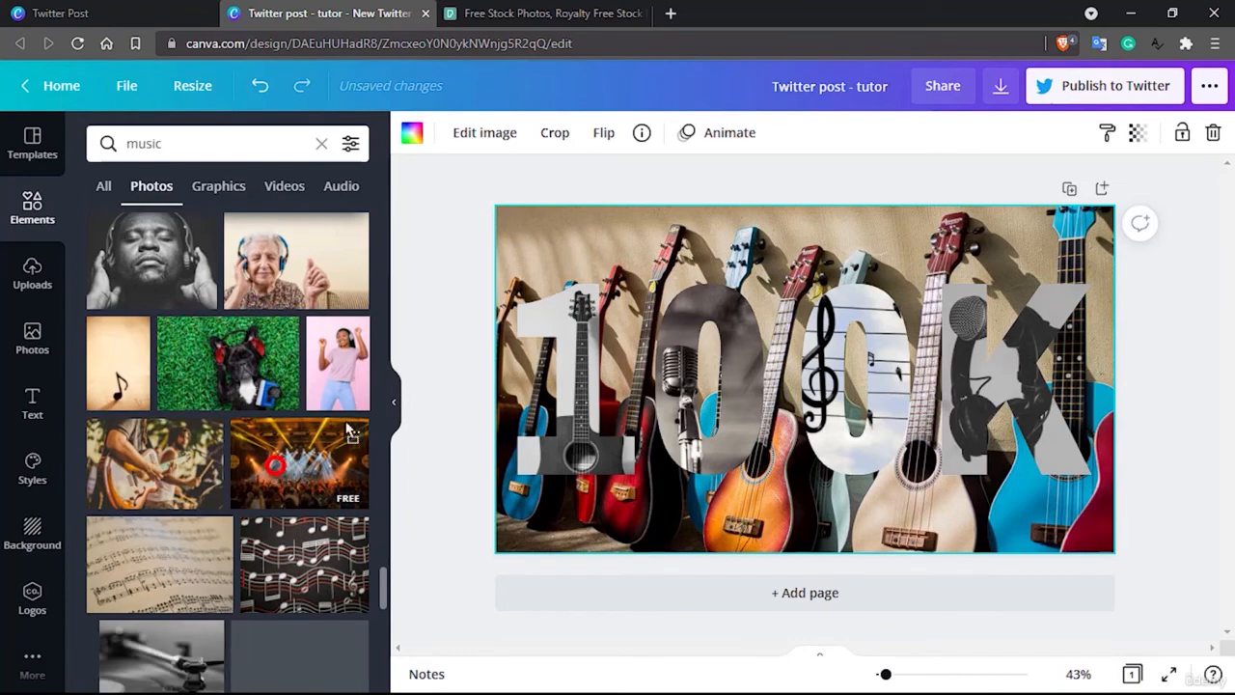
left_click_drag(276, 461, 517, 243)
scroll(276, 477, "down", 4)
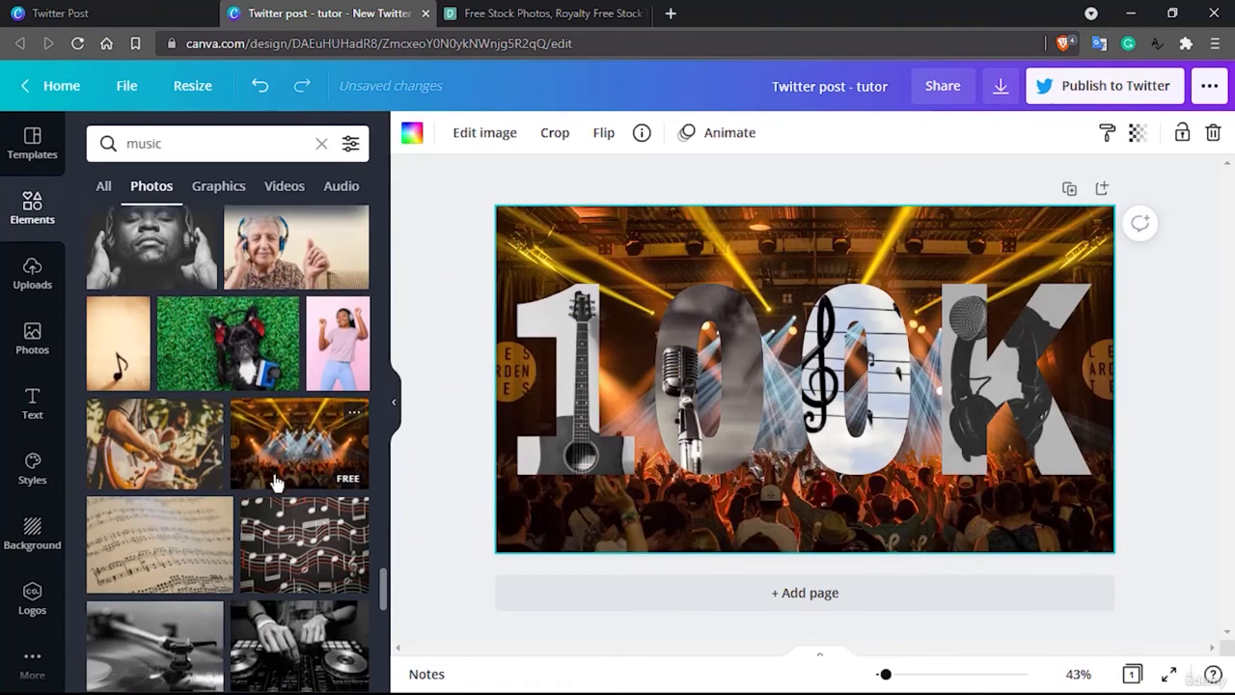
- Try the studio microphone, the blue-lit mixing console and the headphones with a phone on sheet music as page backgrounds
scroll(241, 502, "down", 2)
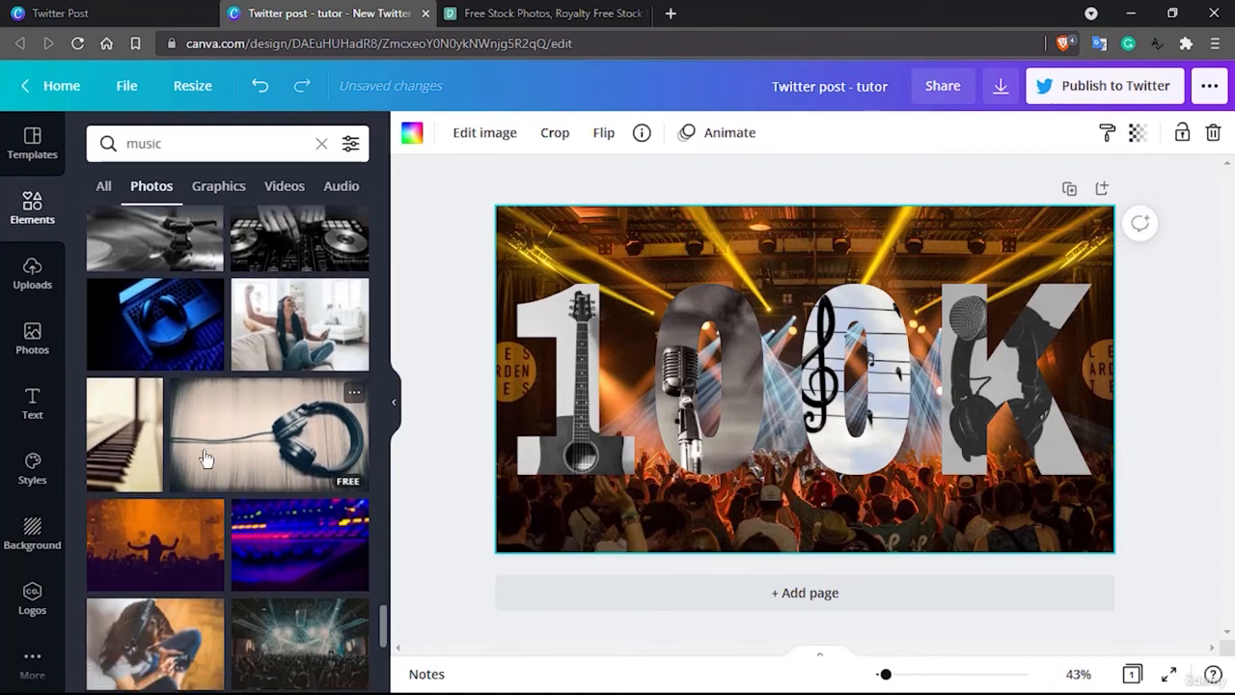
scroll(231, 532, "up", 10)
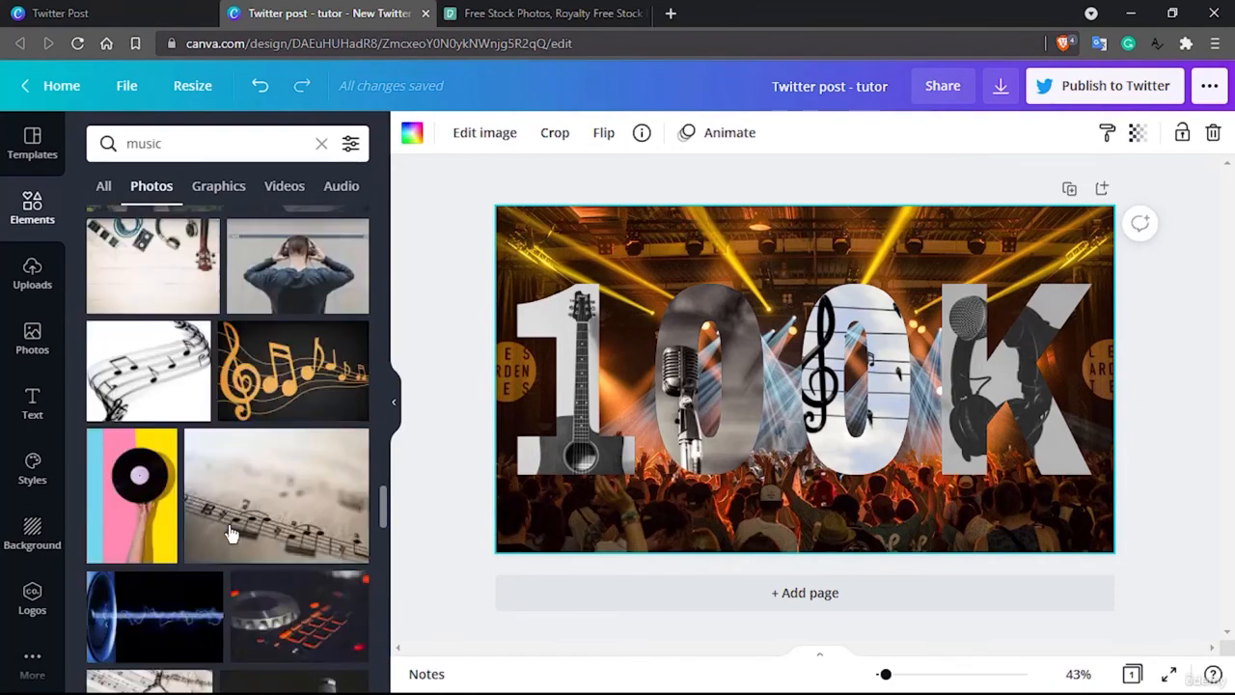
scroll(231, 532, "up", 3)
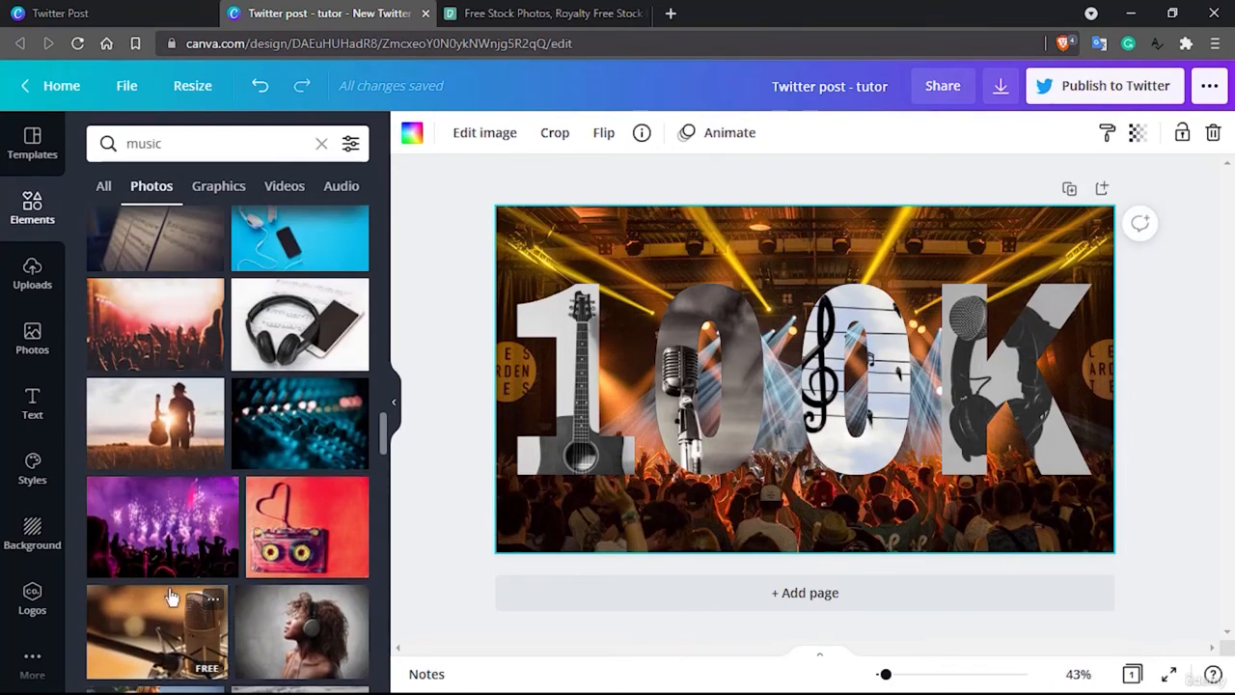
left_click_drag(155, 601, 522, 267)
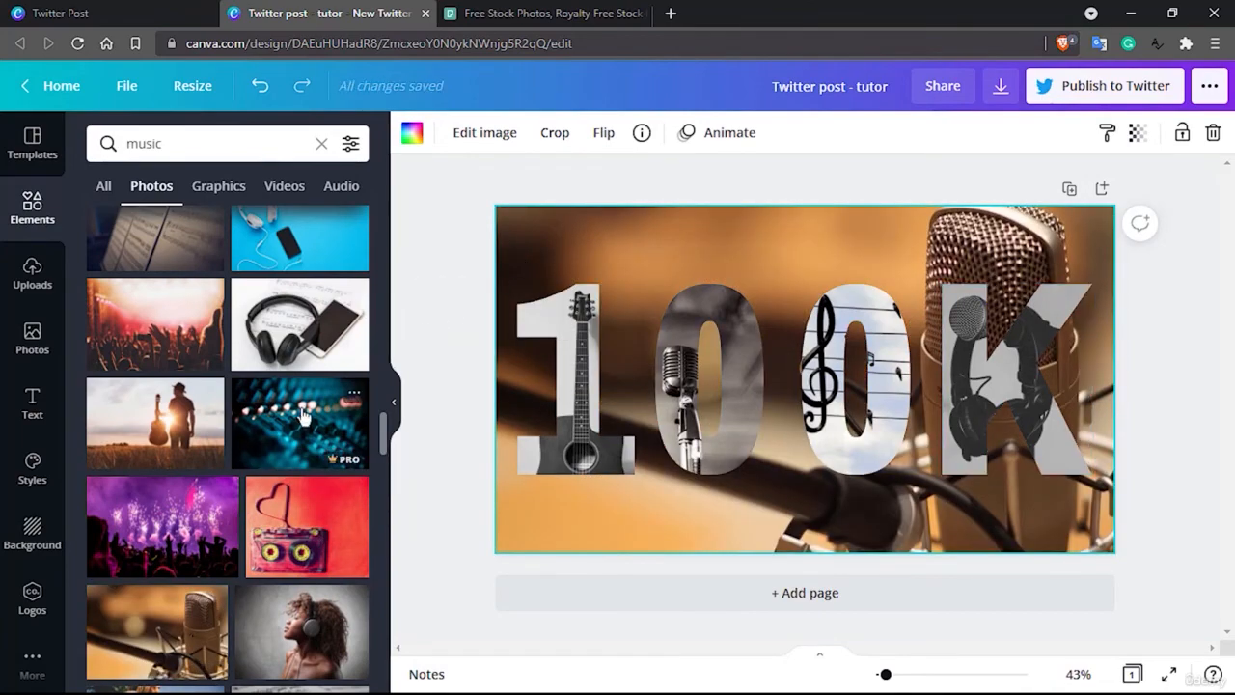
left_click_drag(296, 411, 505, 240)
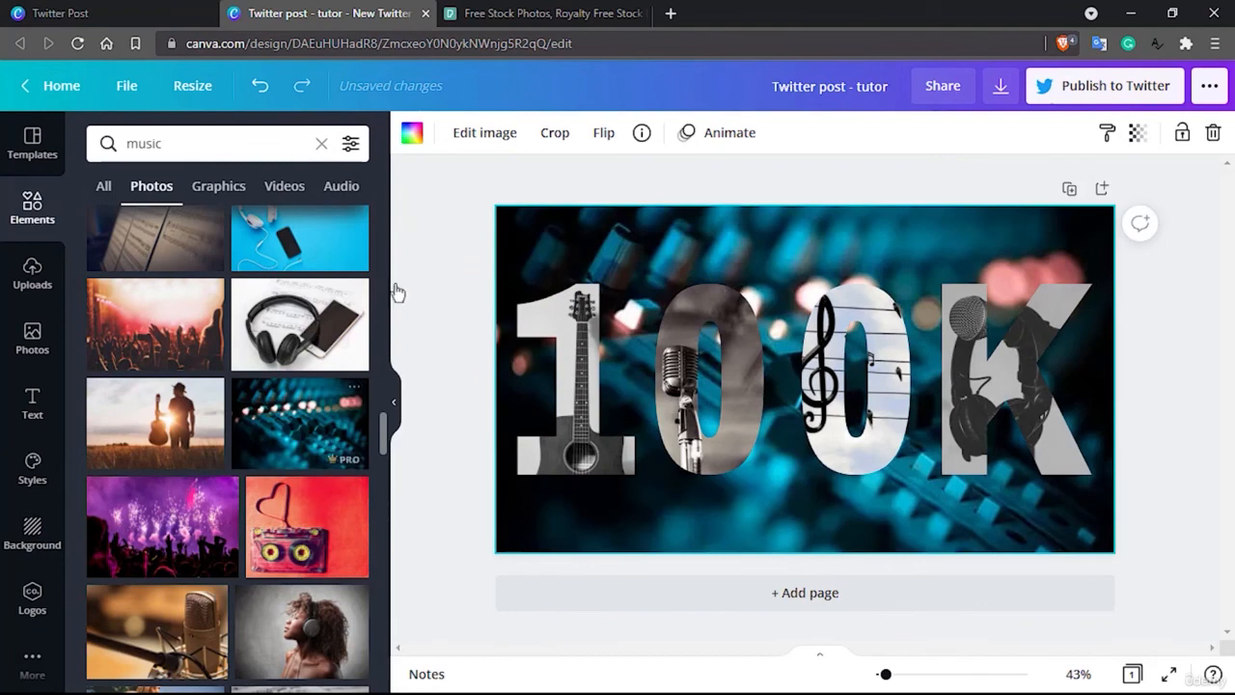
left_click_drag(290, 343, 533, 237)
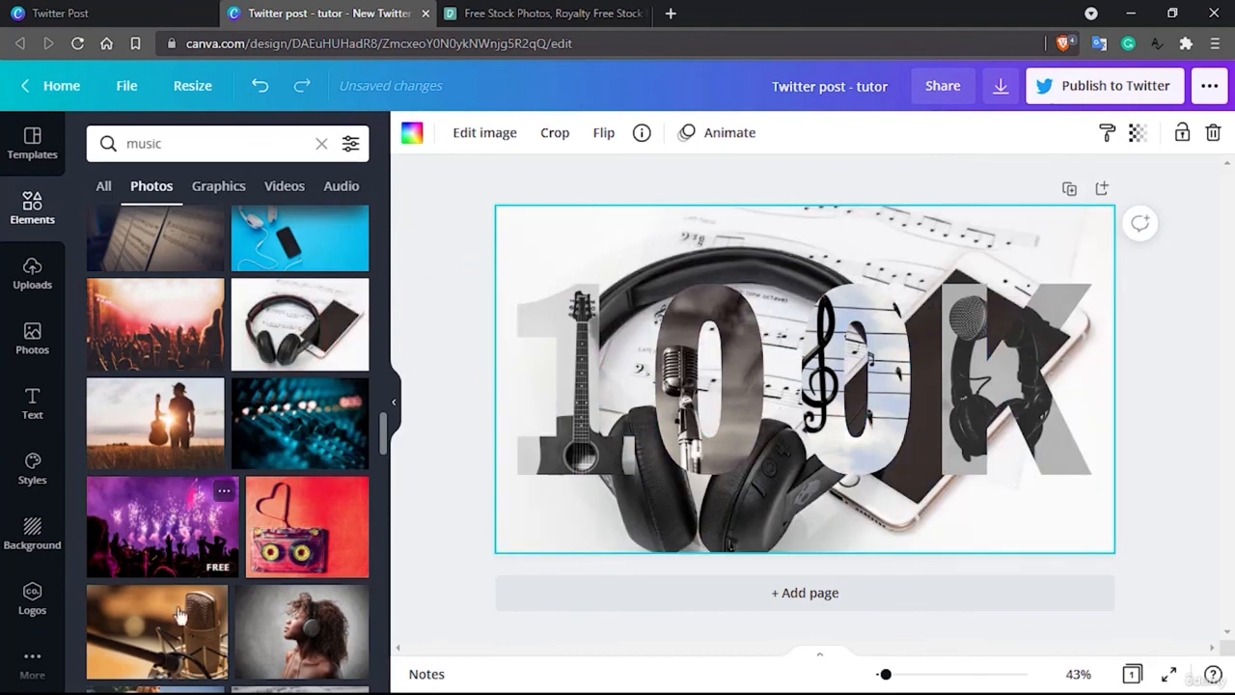
- Replace the page background with the studio microphone photo on the brown backdrop and flip it horizontally
left_click_drag(162, 630, 521, 266)
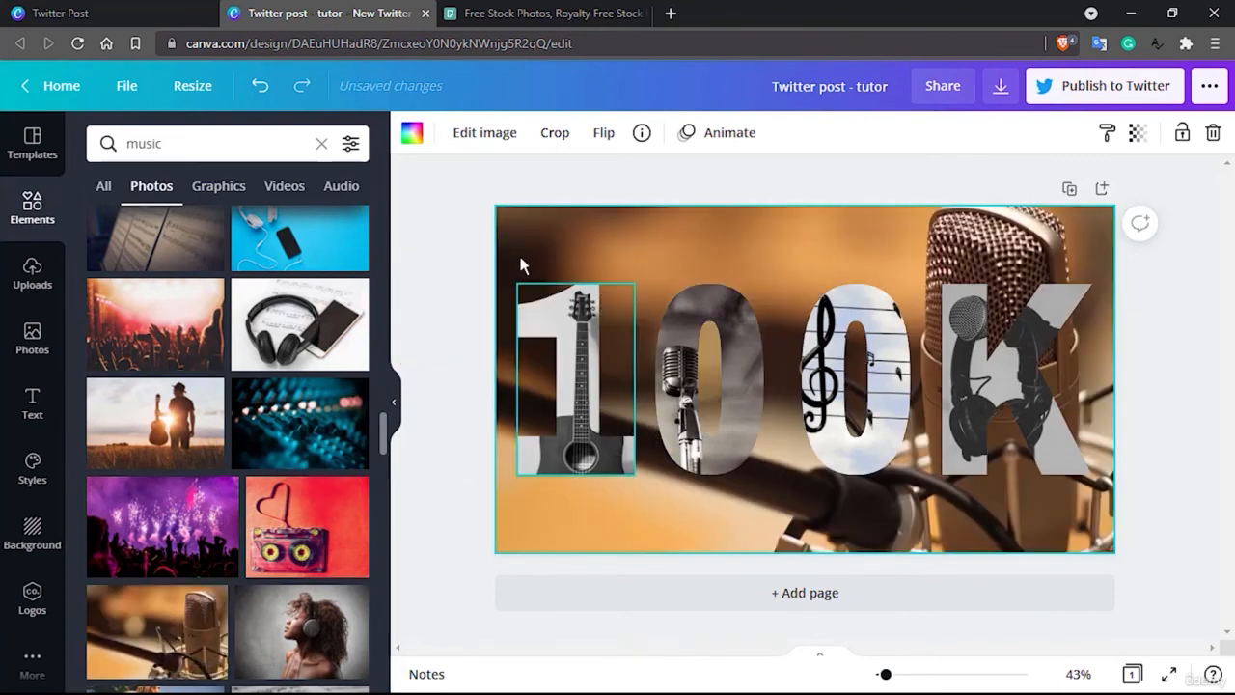
left_click(571, 226)
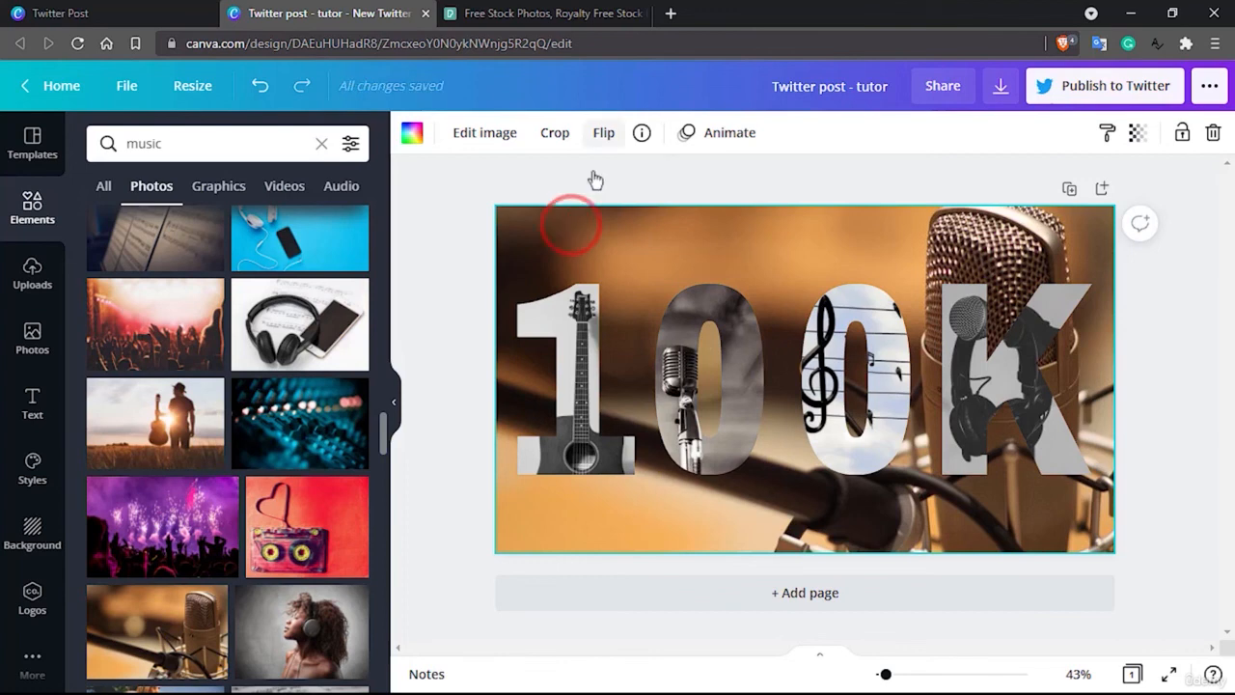
left_click(605, 135)
left_click(627, 179)
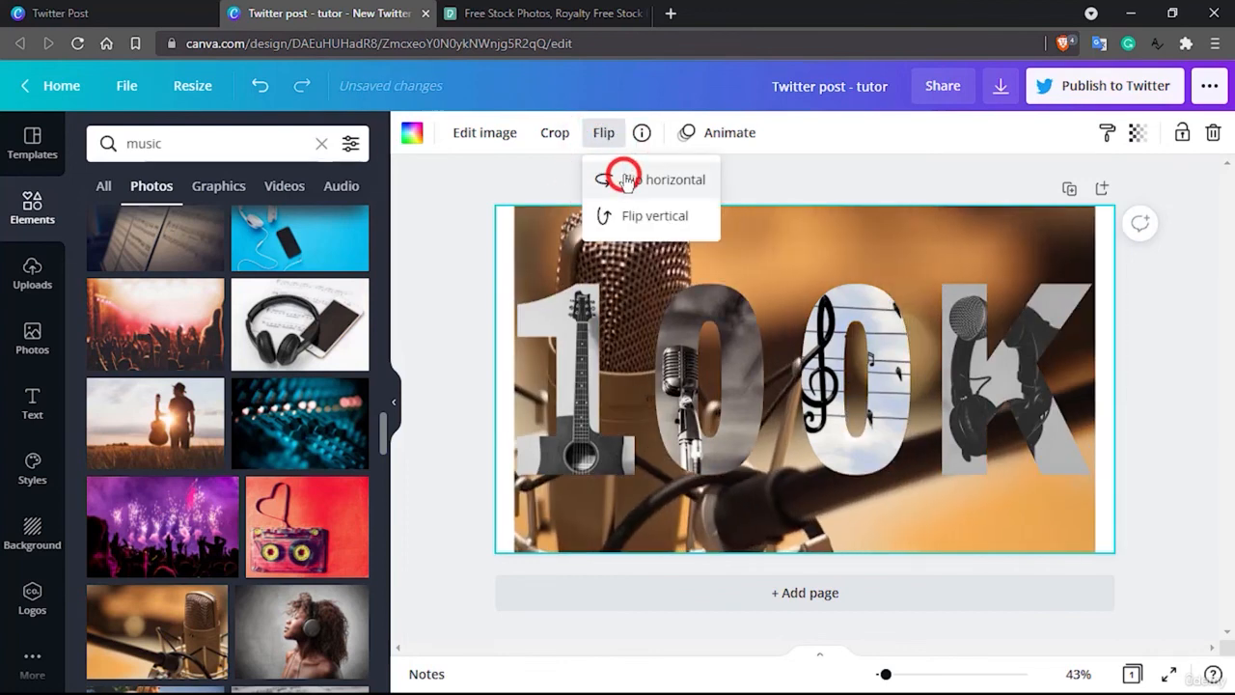
left_click(1204, 490)
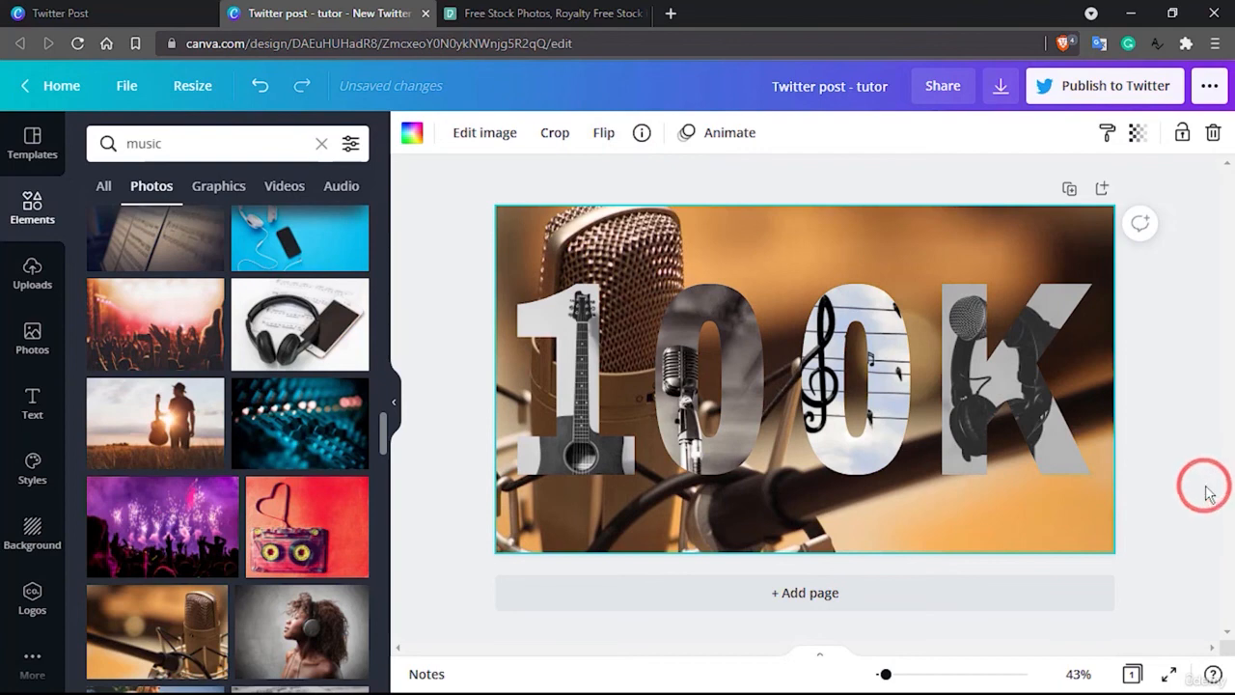